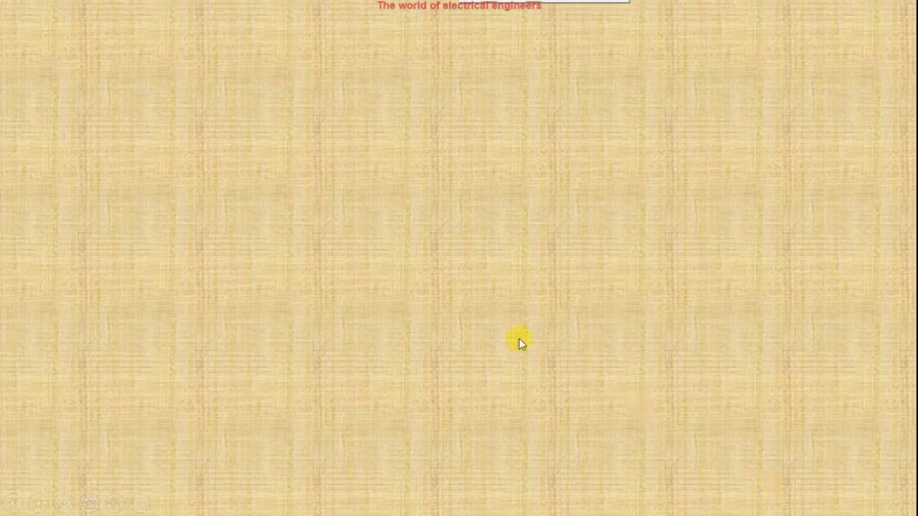
Switch from the intro slide to Excel's Stacking Table sheet of tower chainages, types and heights.
left_click(395, 305)
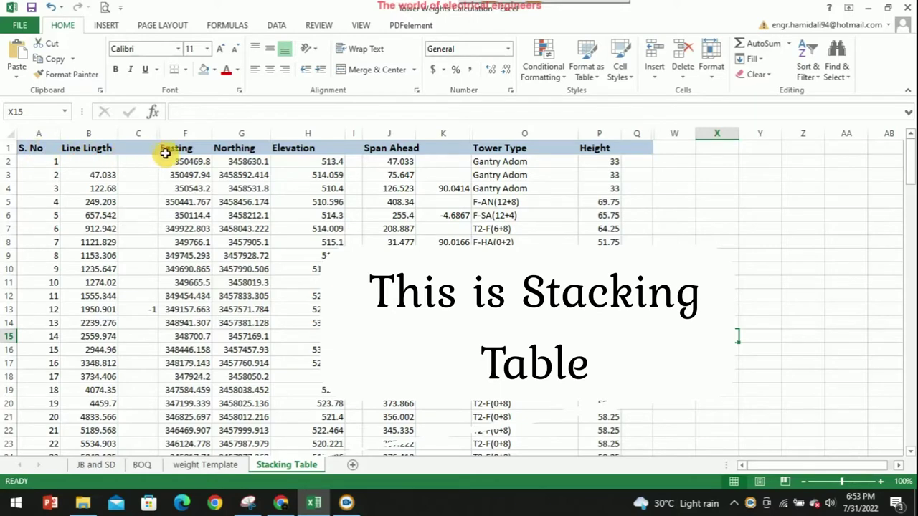
left_click(316, 148)
key("ctrl+shift+Down")
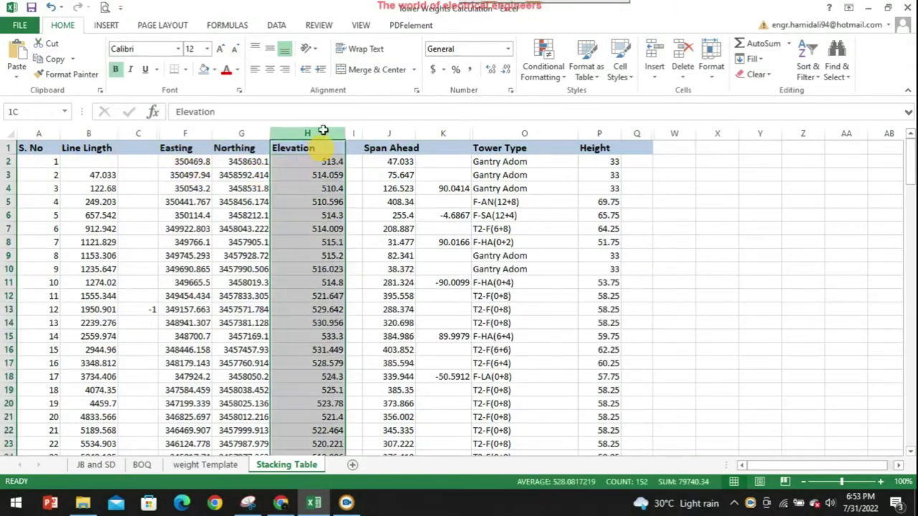
left_click(383, 132)
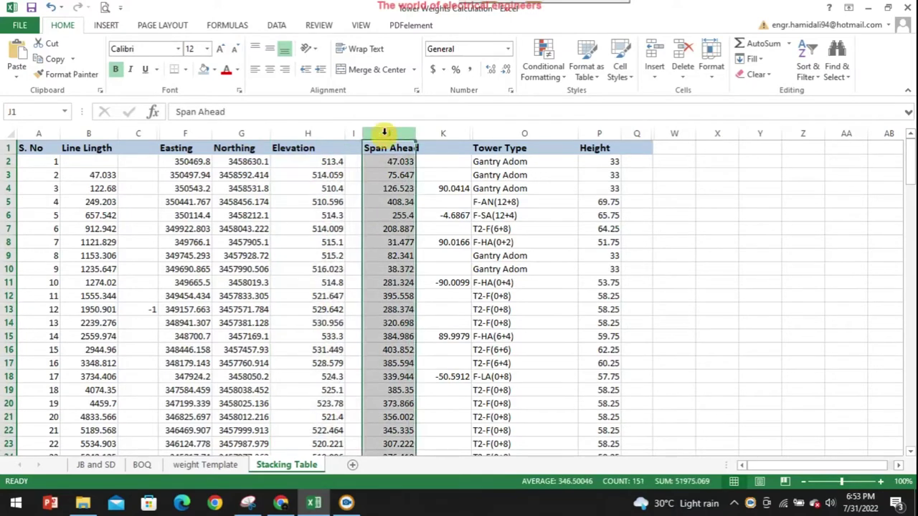
left_click(514, 129)
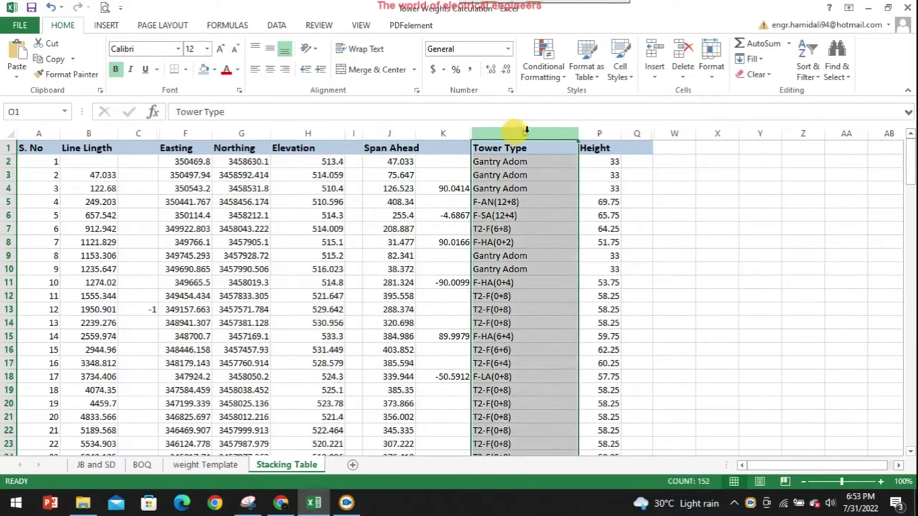
left_click(598, 137)
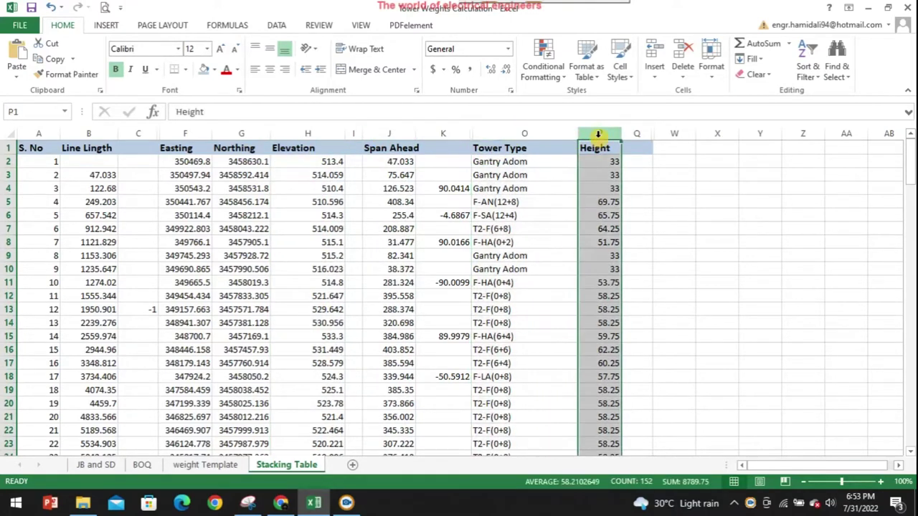
left_click(678, 255)
left_click_drag(484, 147, 611, 246)
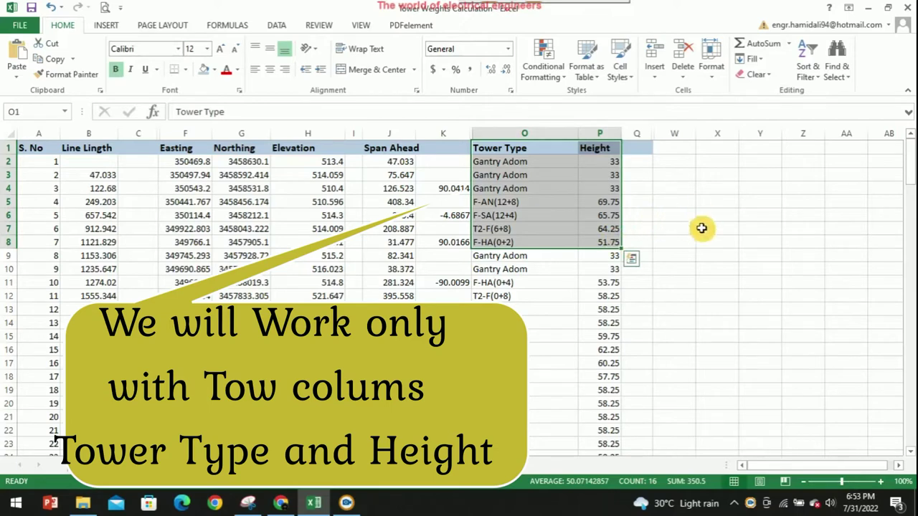
left_click(670, 254)
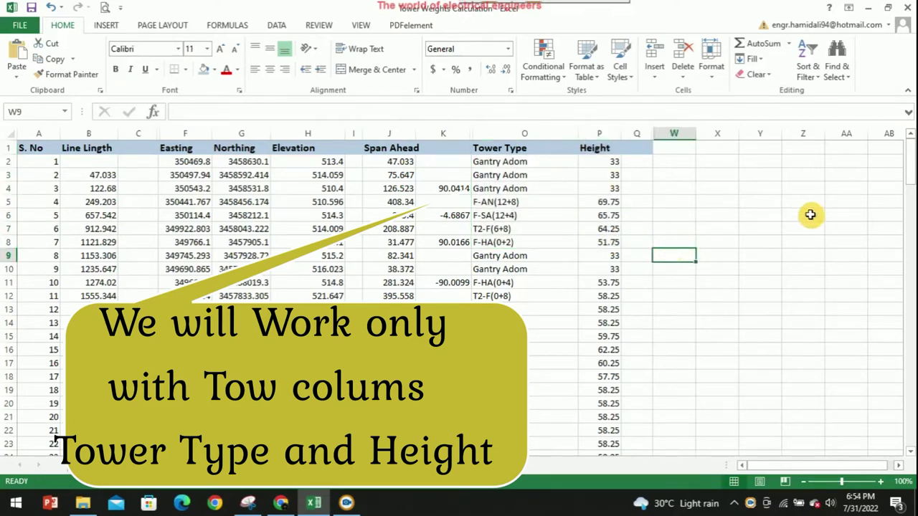
left_click_drag(911, 157, 907, 280)
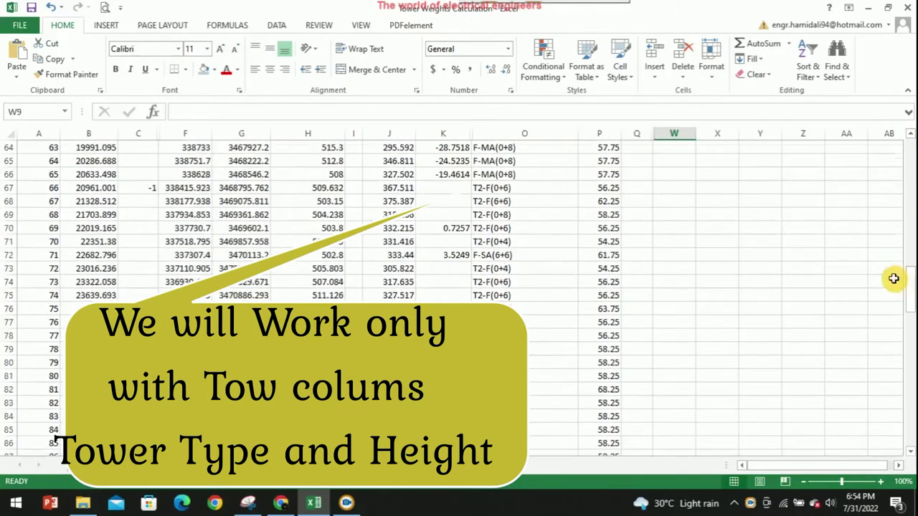
left_click_drag(907, 280, 908, 371)
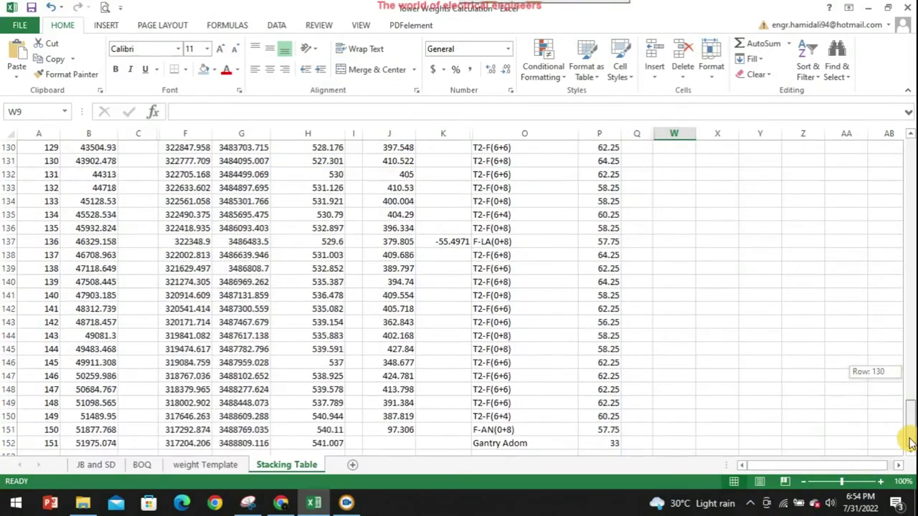
left_click_drag(909, 372, 93, 406)
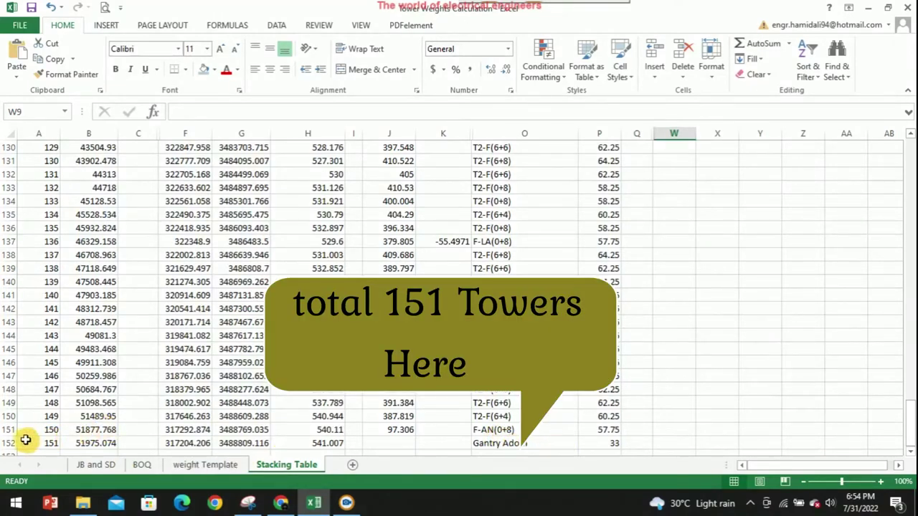
left_click(8, 443)
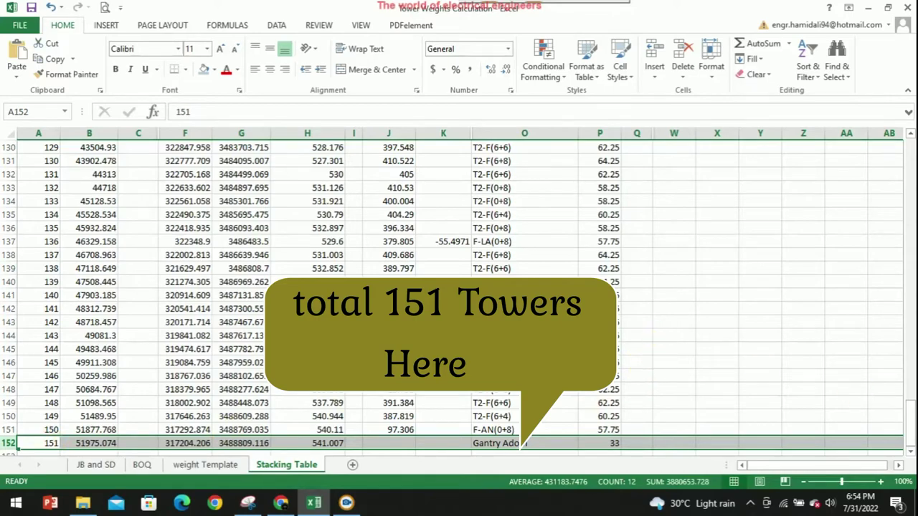
left_click_drag(912, 429, 912, 146)
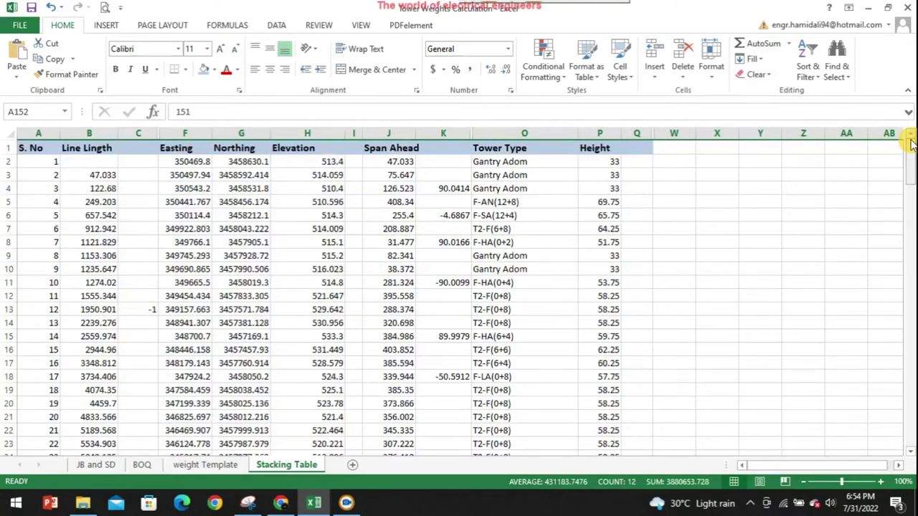
left_click(206, 465)
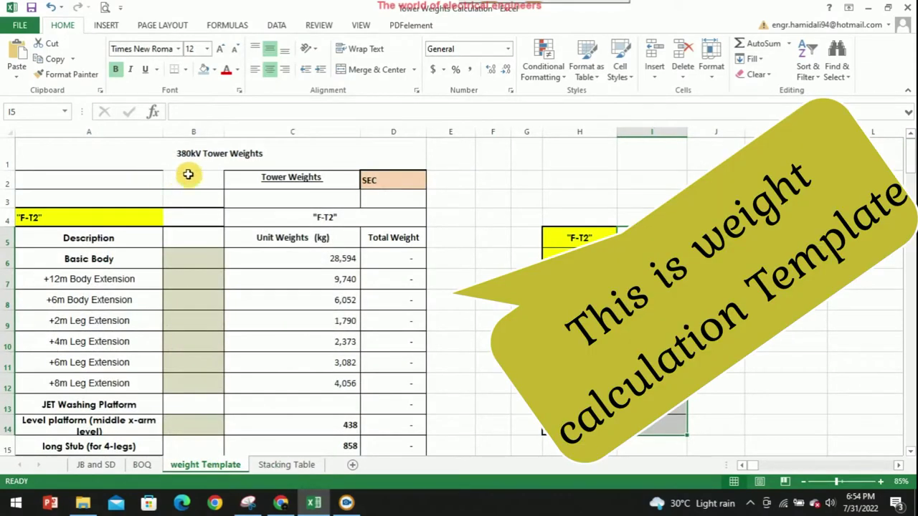
left_click(191, 159)
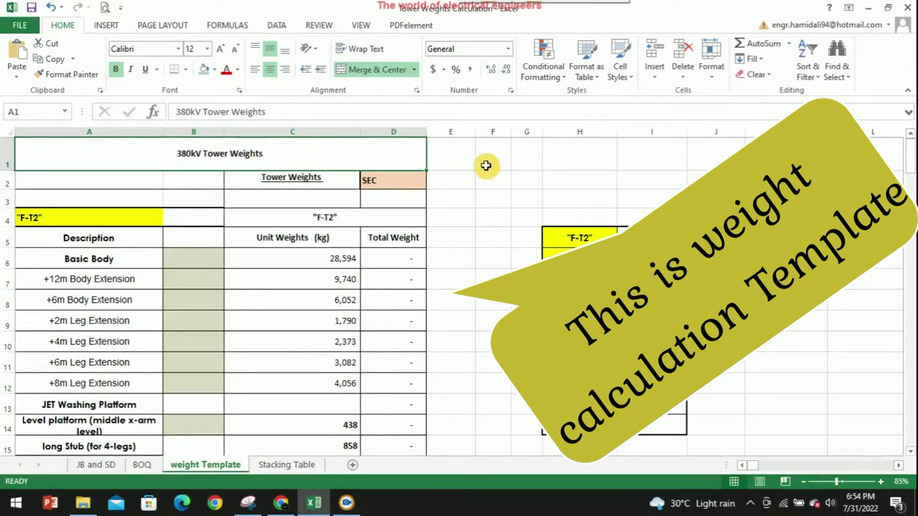
left_click(484, 163)
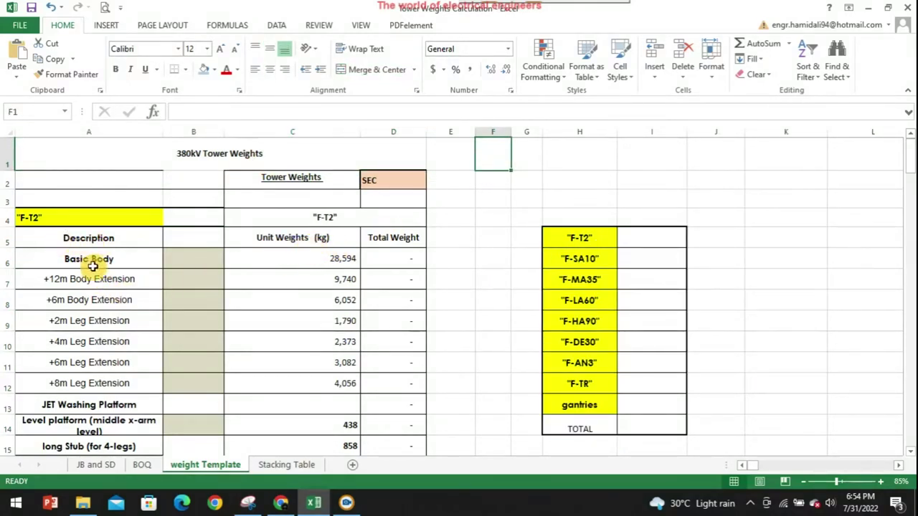
left_click(125, 259)
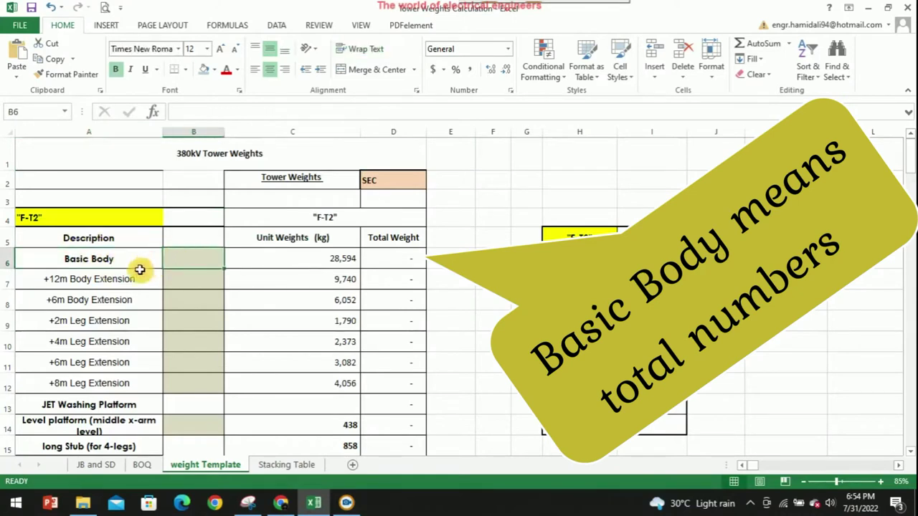
left_click(144, 277)
left_click(181, 279)
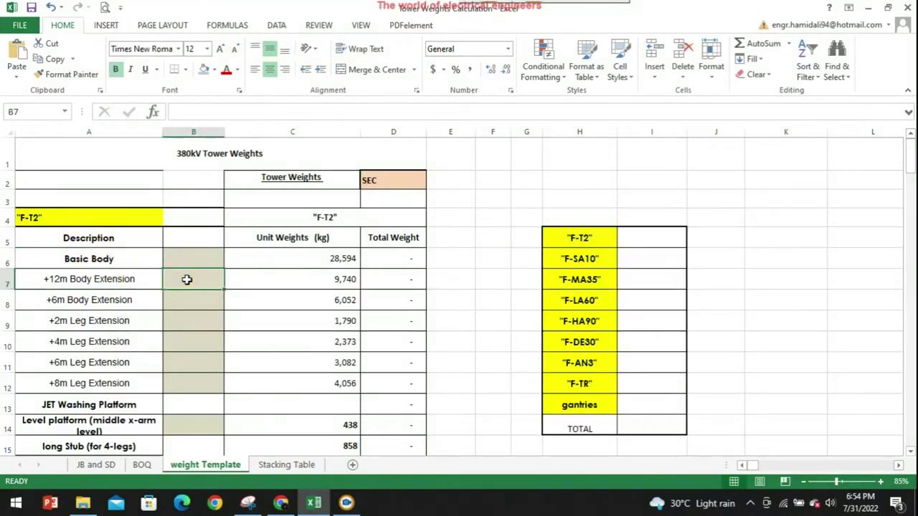
left_click(140, 299)
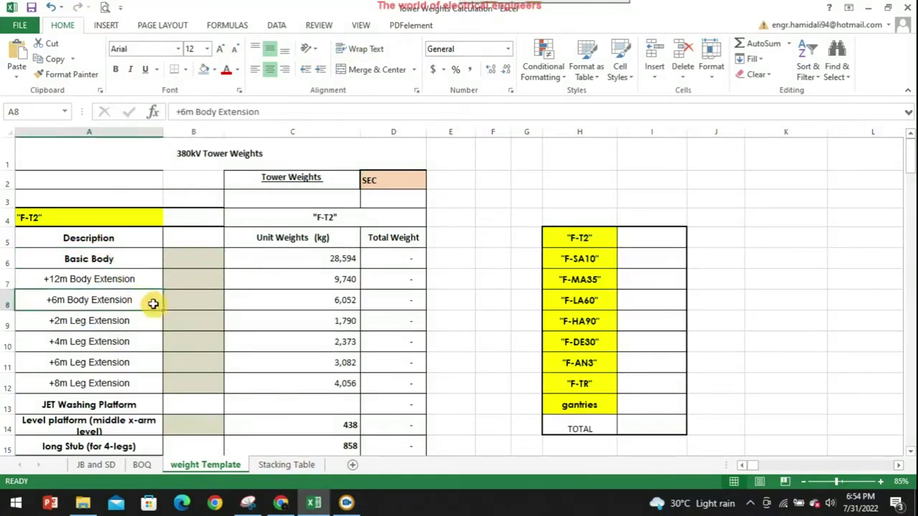
left_click(189, 305)
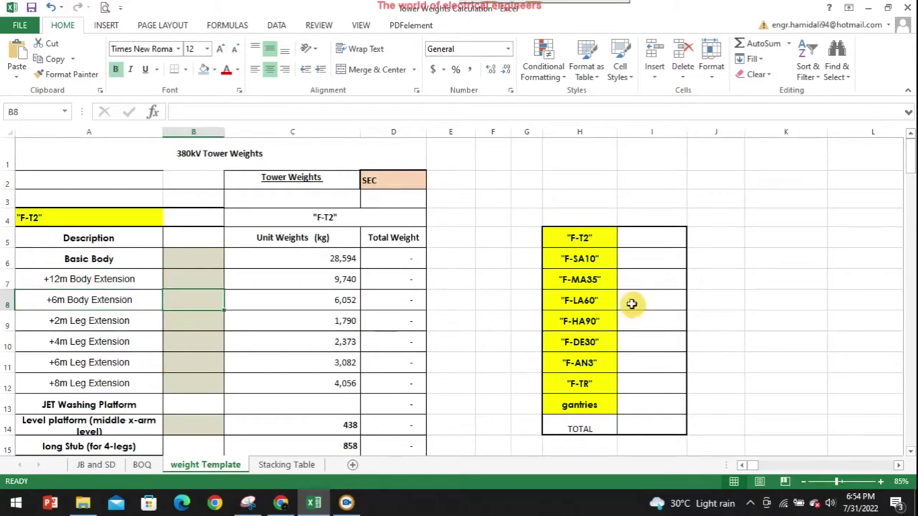
left_click(910, 163)
mouse_move(909, 163)
left_mouse_down()
mouse_move(910, 236)
mouse_move(913, 164)
left_mouse_up()
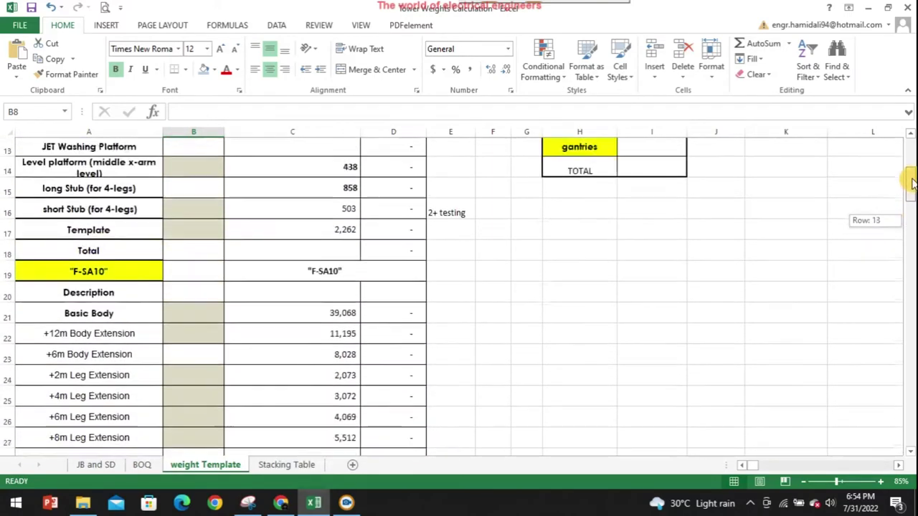
left_click_drag(912, 163, 911, 148)
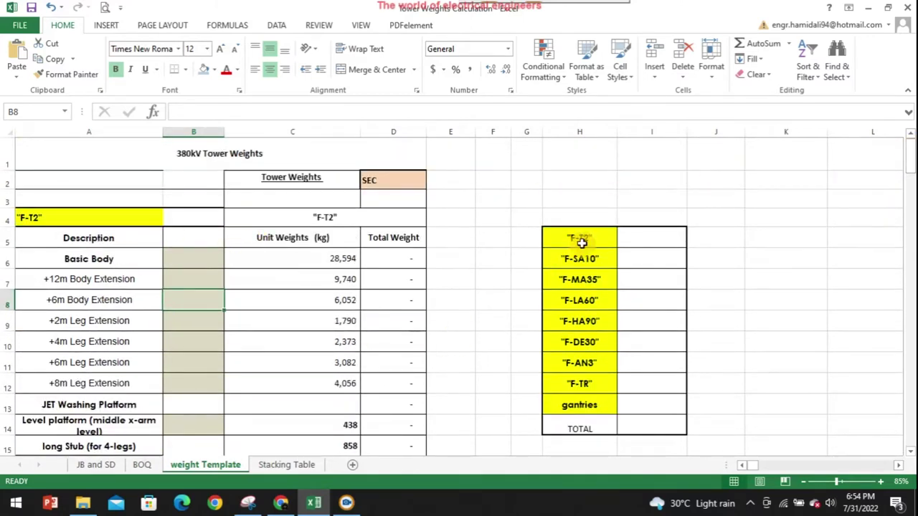
left_click(585, 252)
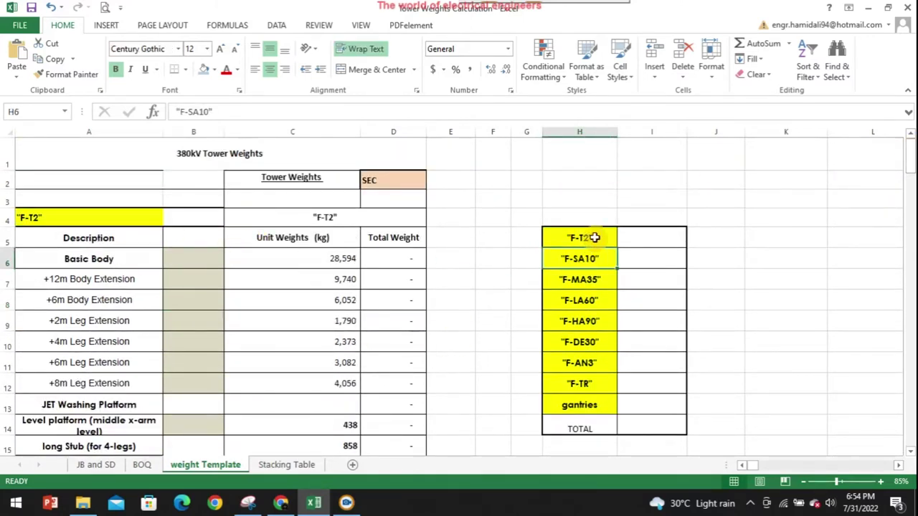
left_click(595, 237)
left_click(584, 273)
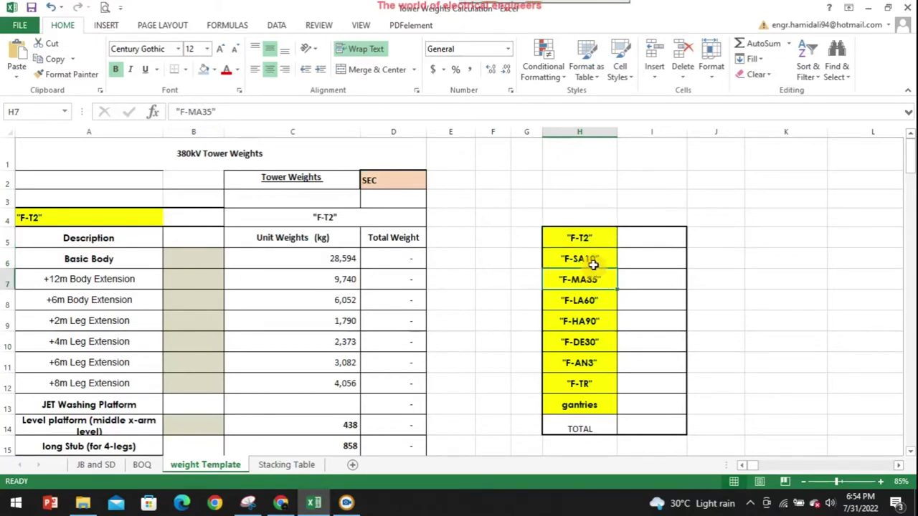
left_click(593, 261)
left_click(582, 300)
left_click(588, 322)
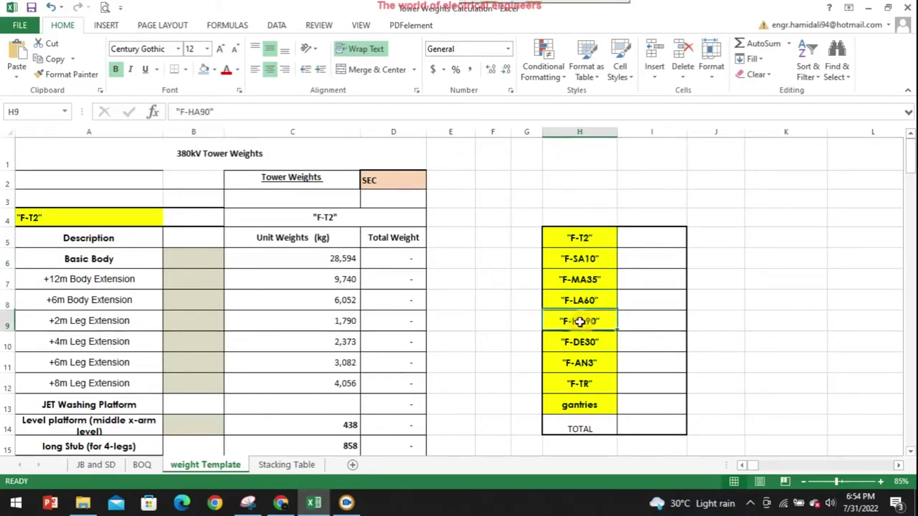
left_click(578, 344)
left_click(581, 364)
left_click(586, 381)
left_click(582, 402)
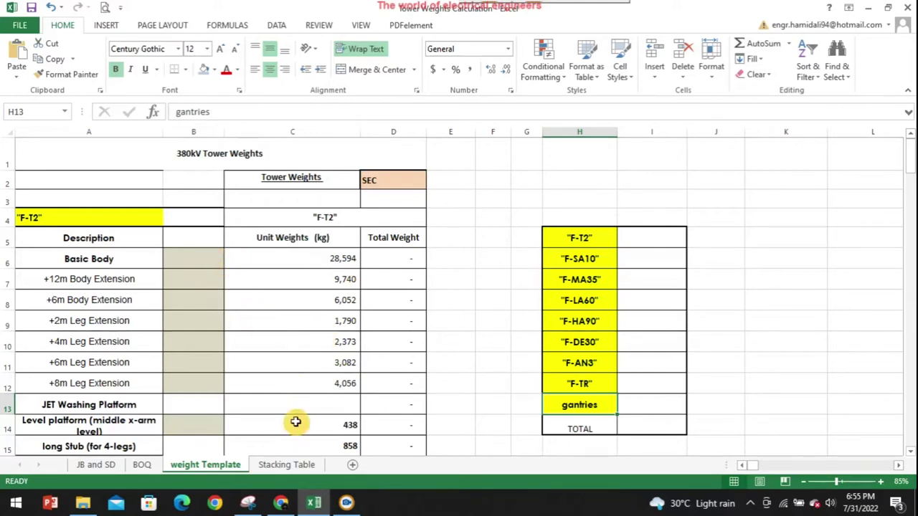
left_click(282, 465)
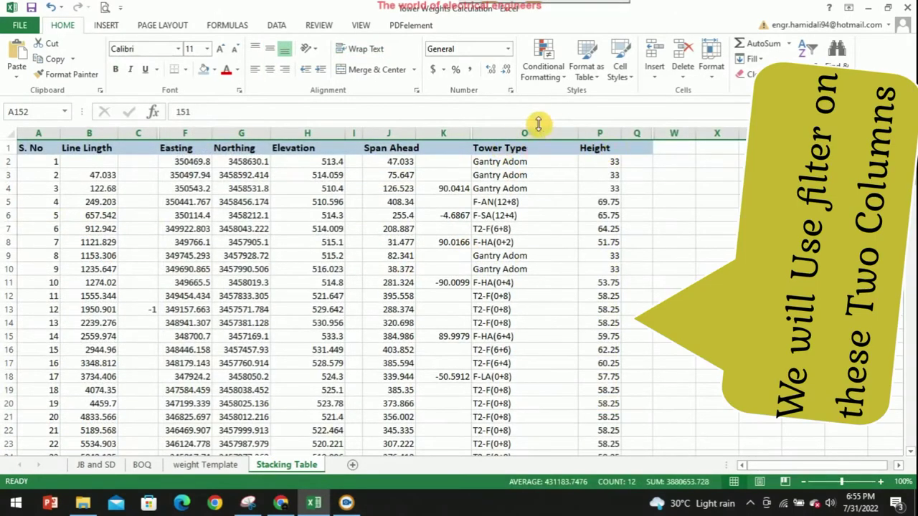
Turn on AutoFilter for the Tower Type and Height columns of the Stacking Table.
left_click_drag(505, 130, 599, 141)
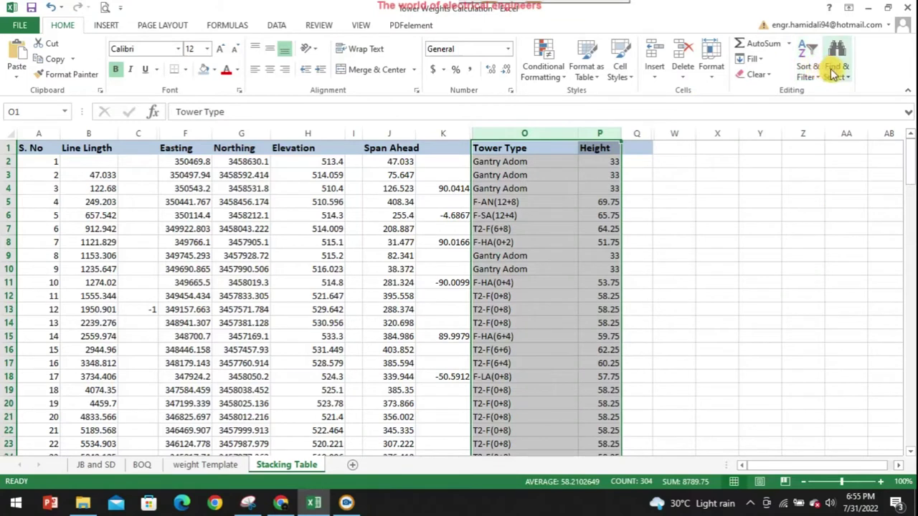
left_click(818, 74)
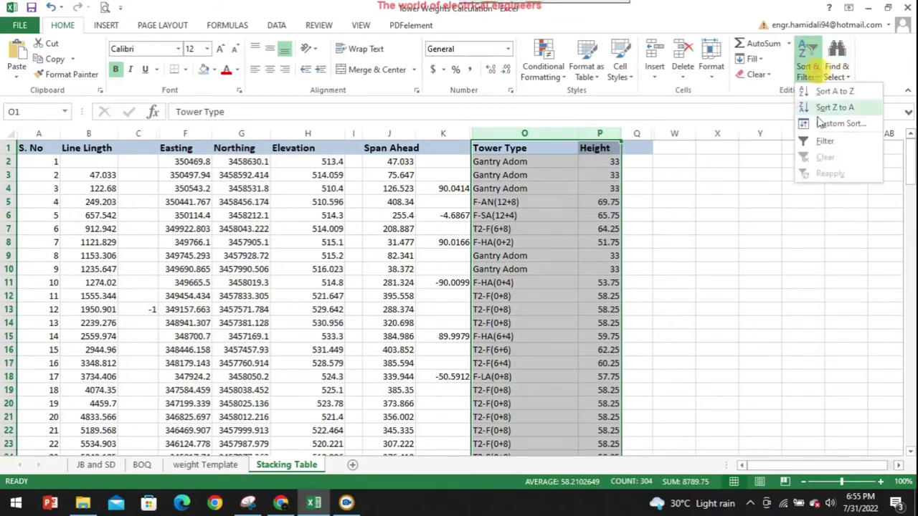
left_click(820, 141)
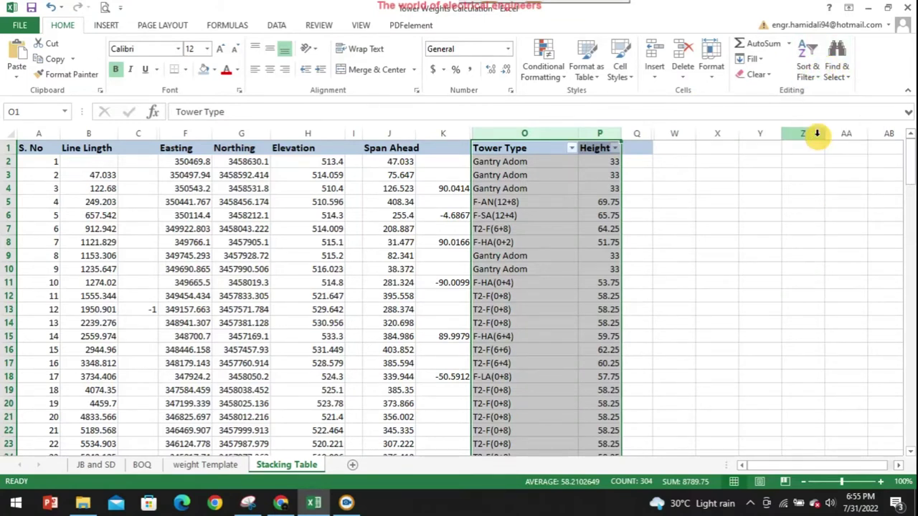
left_click(684, 177)
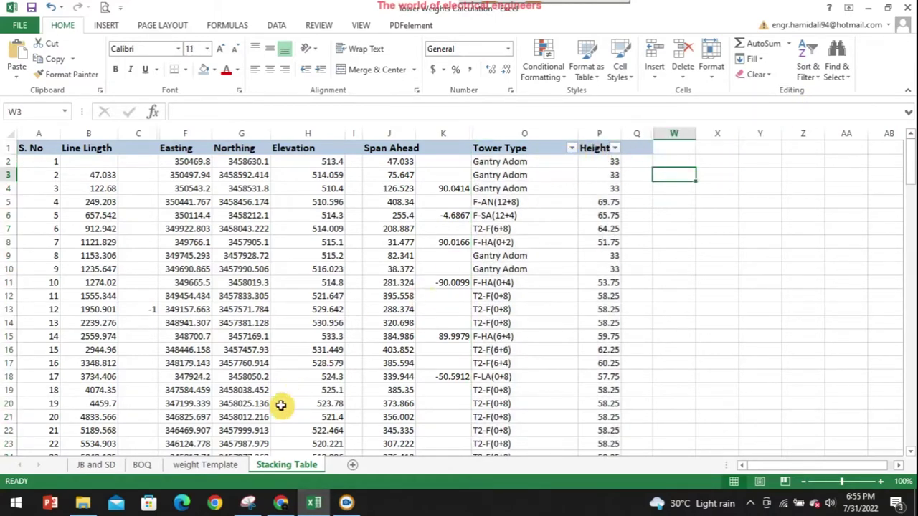
Check the F-T2 block on the weight Template, then open the Tower Type filter on the Stacking Table.
left_click(205, 465)
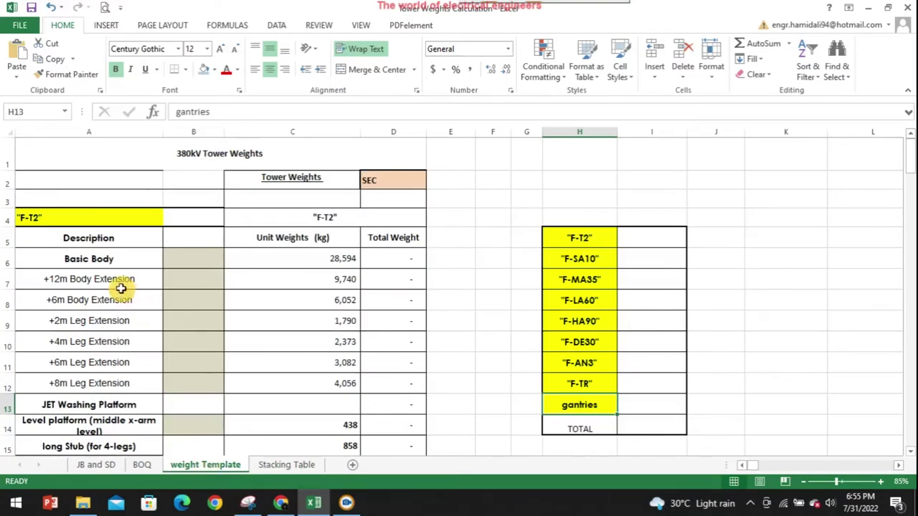
left_click(29, 214)
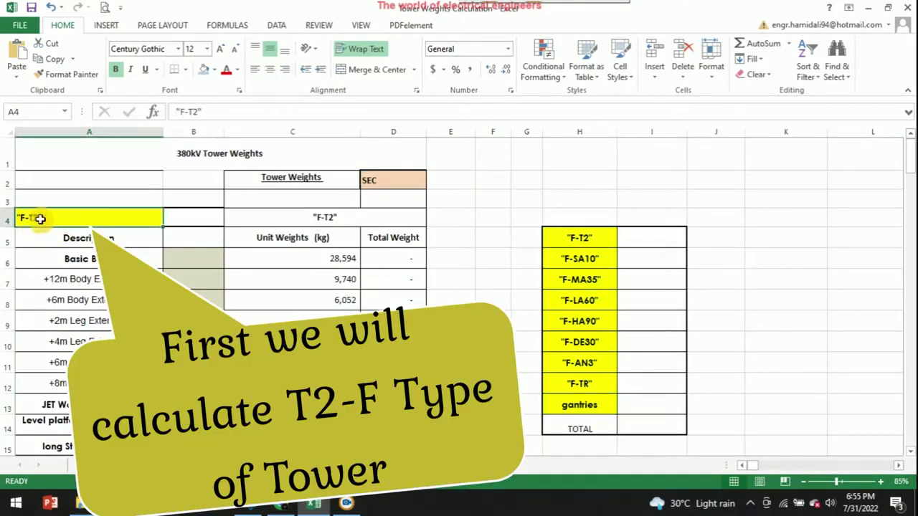
left_click(590, 241)
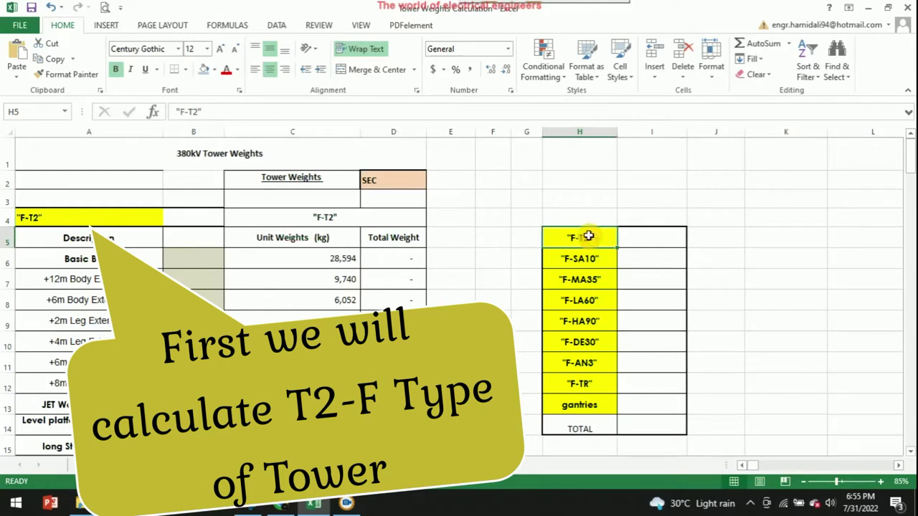
key("ctrl+Page_Down")
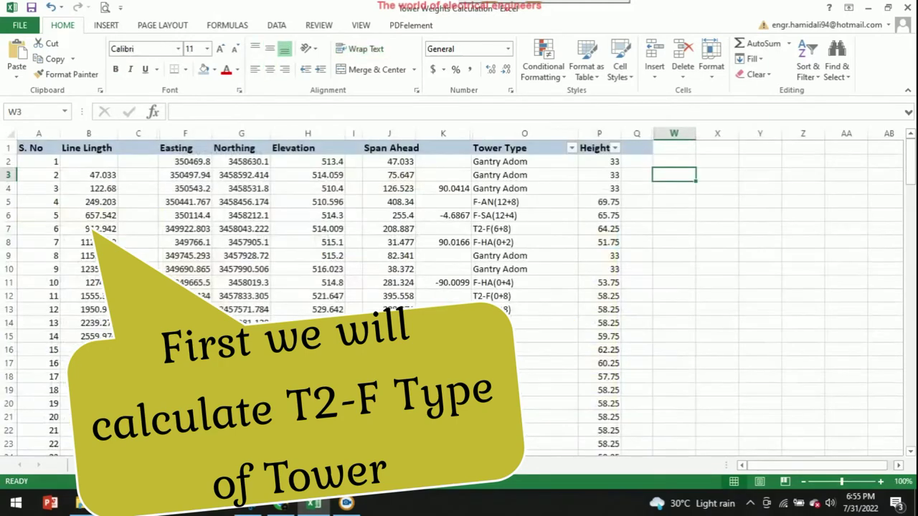
left_click(573, 149)
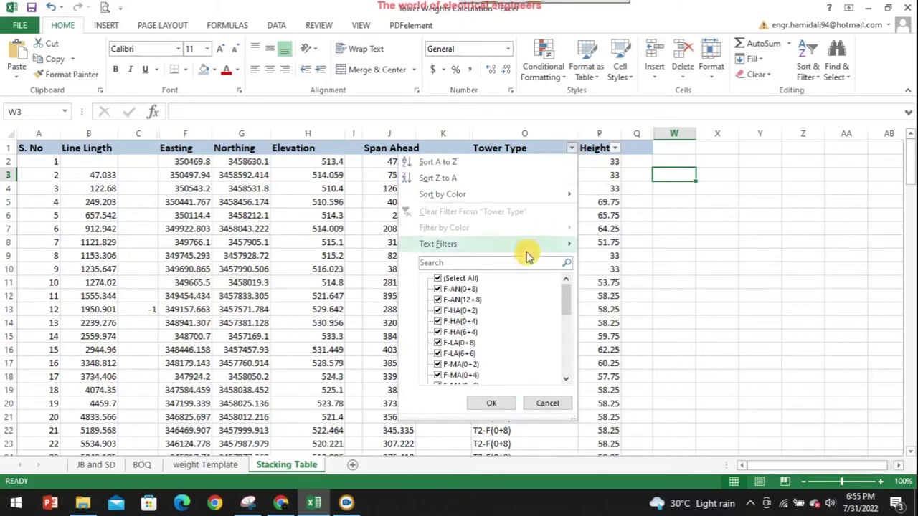
Filter Tower Type to the eight T2-F types, (0+2) through (12+6), leaving 112 of 151 records.
left_click(472, 279)
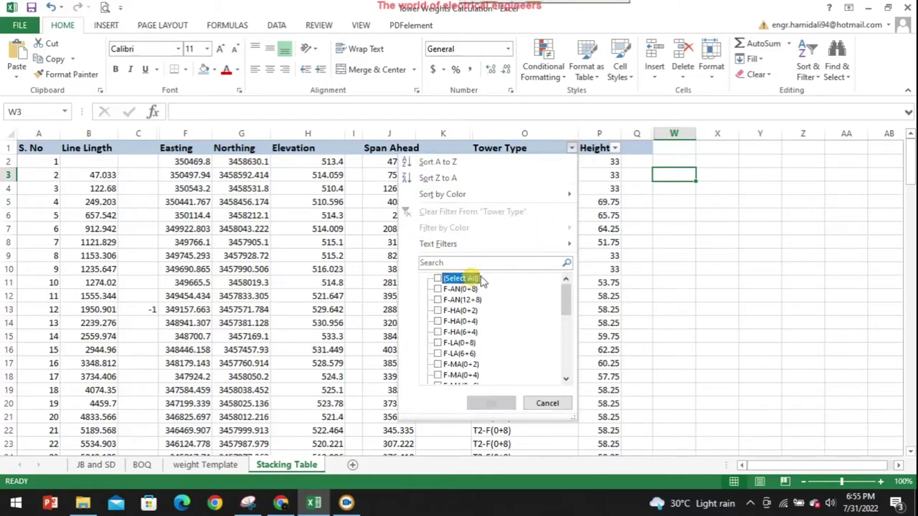
left_click_drag(565, 296, 566, 348)
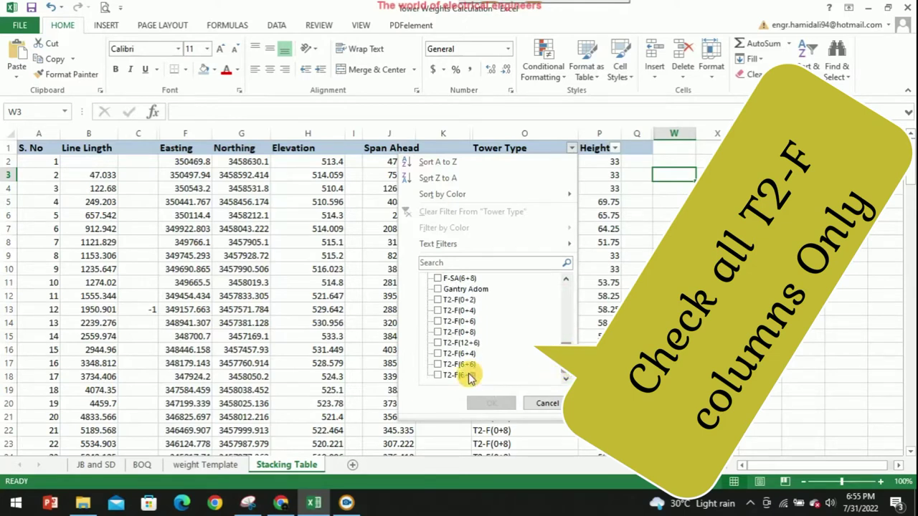
left_click(439, 375)
left_click(439, 376)
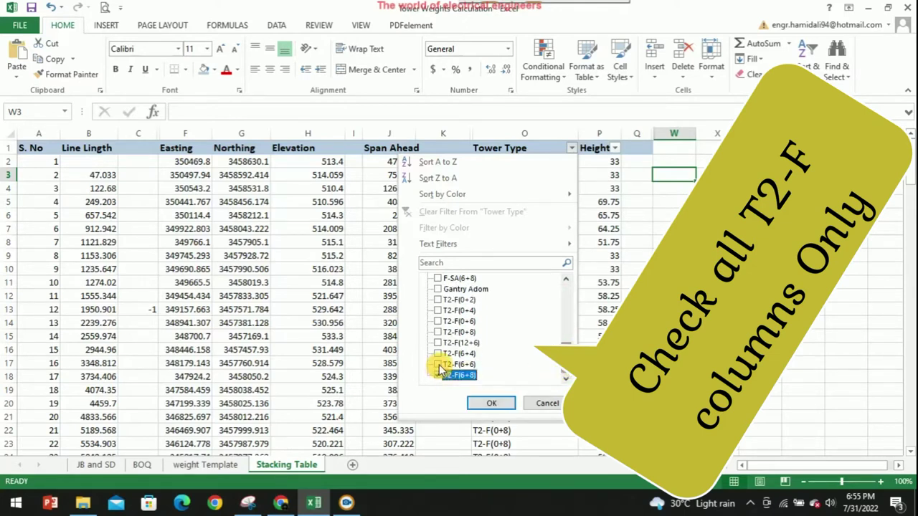
left_click(438, 365)
left_click(438, 354)
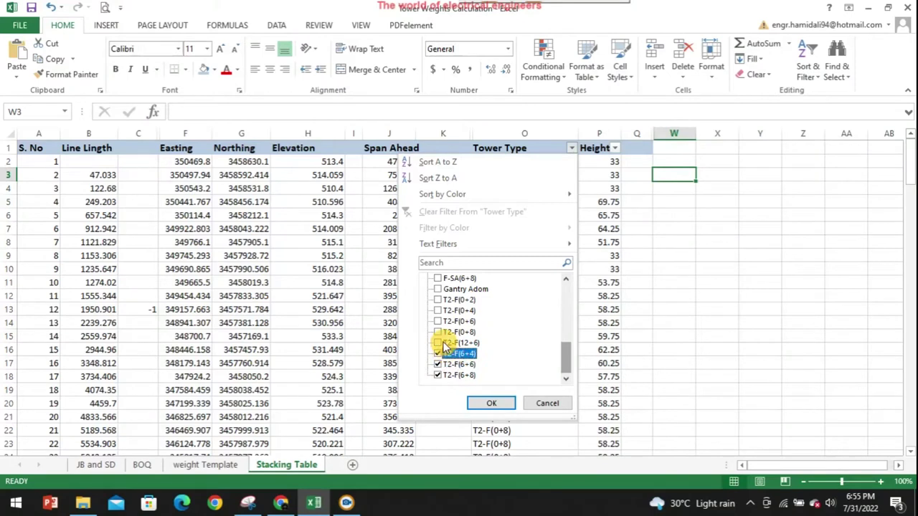
left_click(440, 343)
left_click(439, 332)
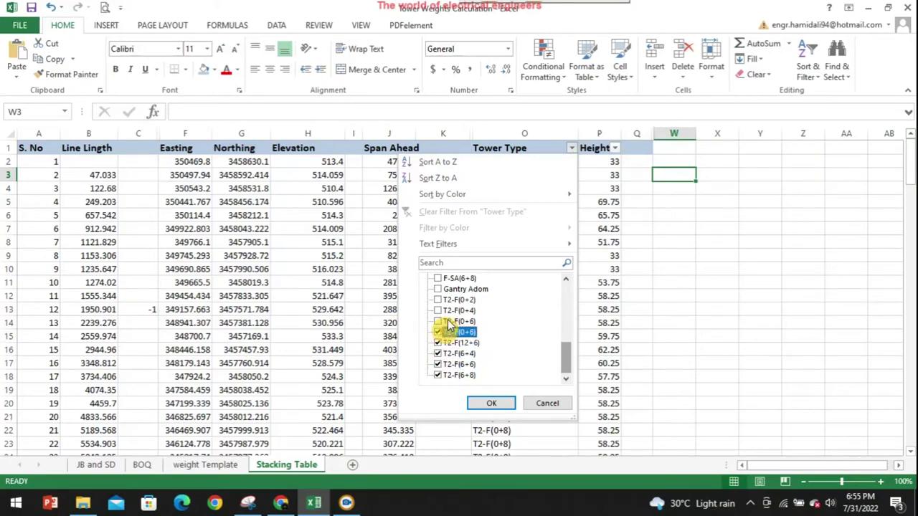
left_click(438, 321)
left_click(439, 311)
left_click(439, 300)
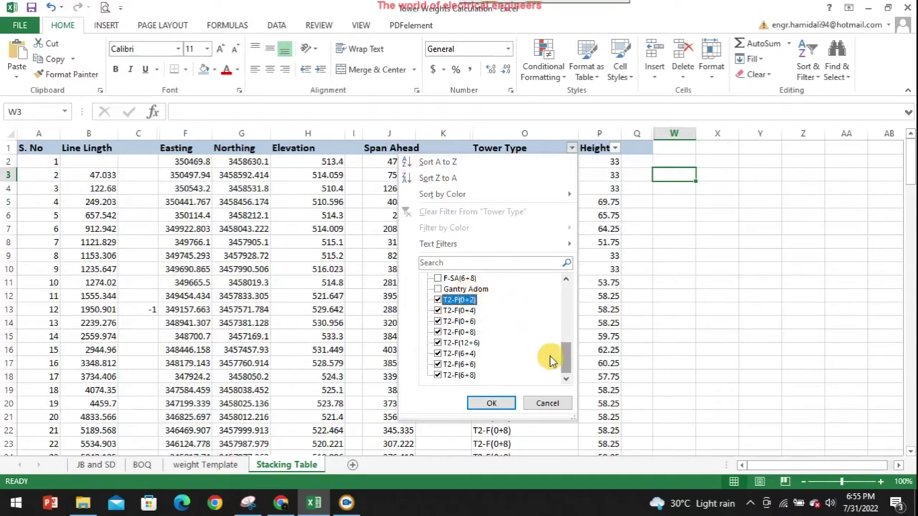
left_click_drag(566, 361, 566, 346)
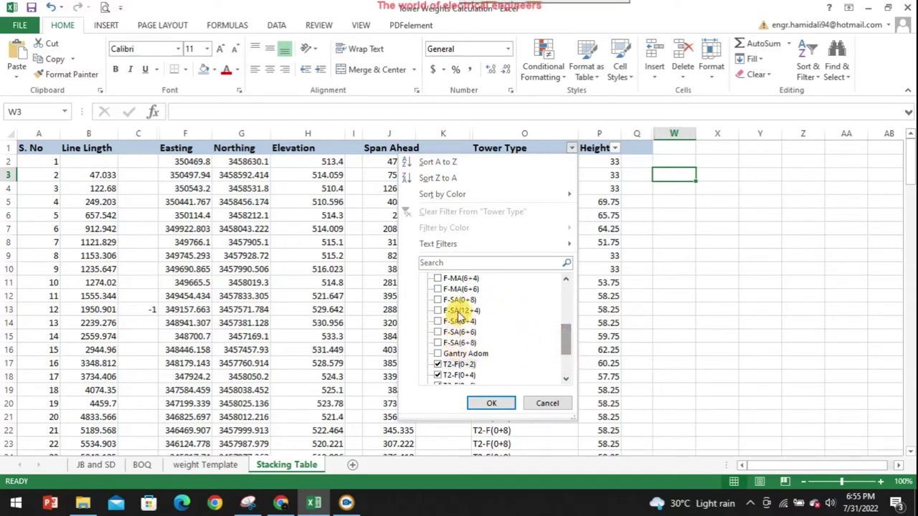
mouse_move(565, 336)
left_mouse_down()
mouse_move(566, 294)
mouse_move(564, 376)
left_mouse_up()
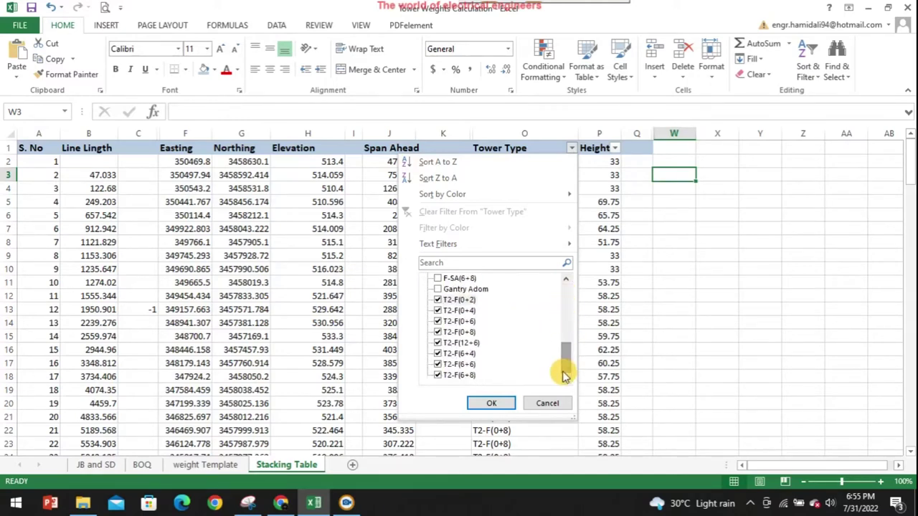
left_click(491, 403)
scroll(493, 401, "down", 2)
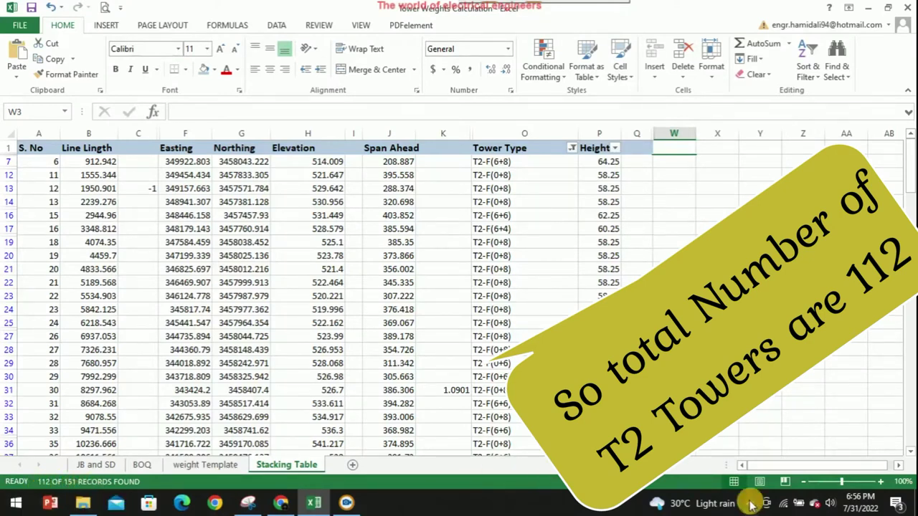
left_click(513, 130)
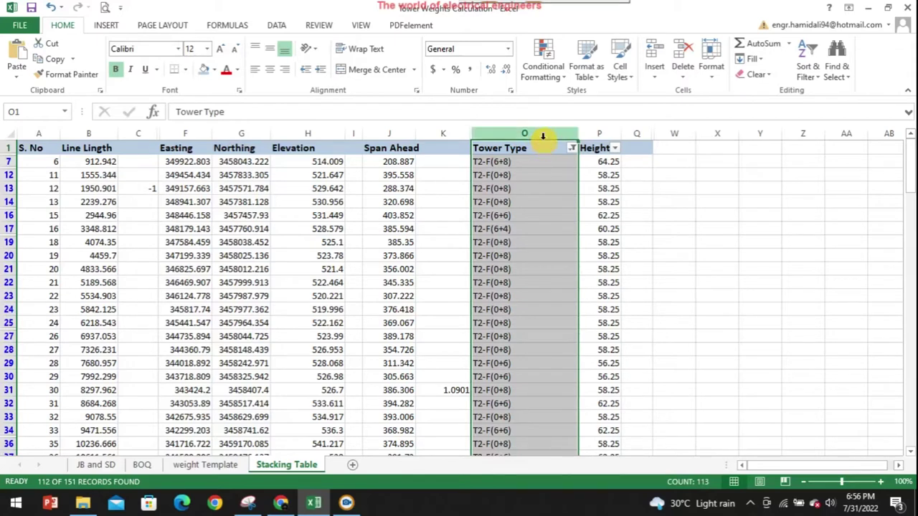
left_click_drag(543, 142, 544, 150)
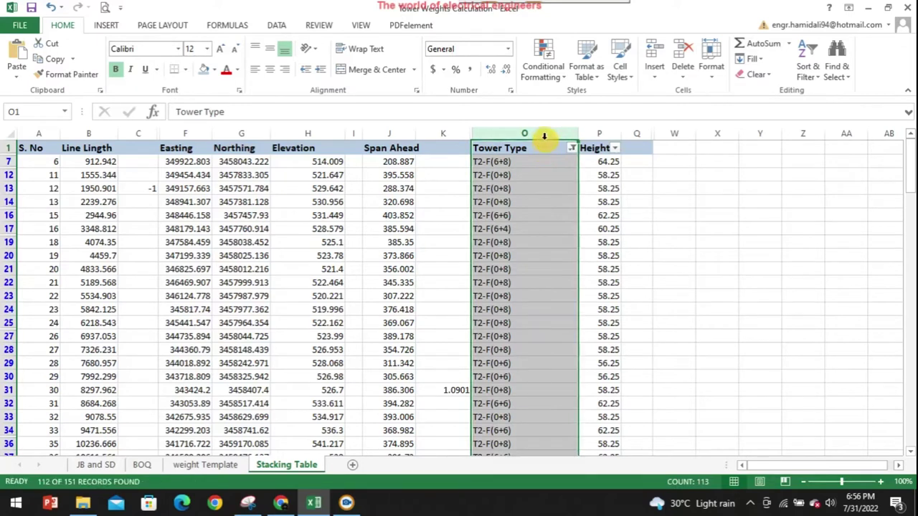
left_click_drag(578, 138, 579, 151)
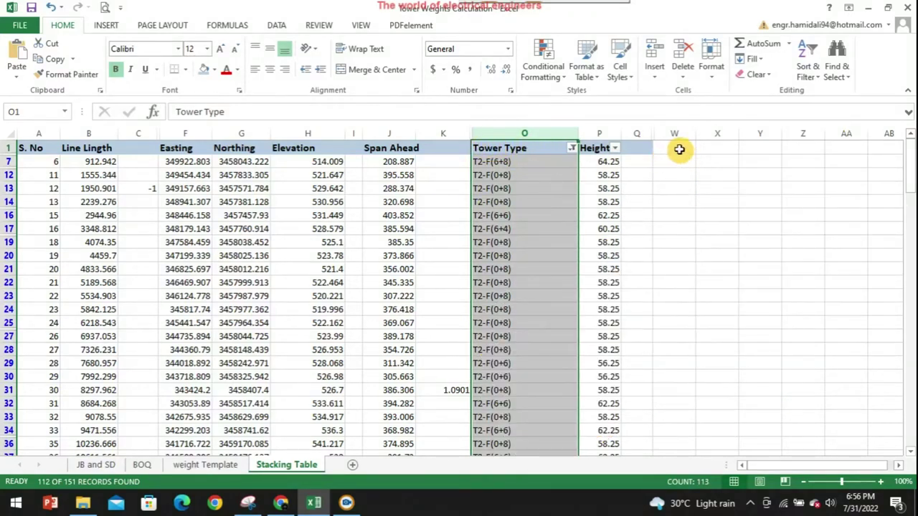
left_click(679, 149)
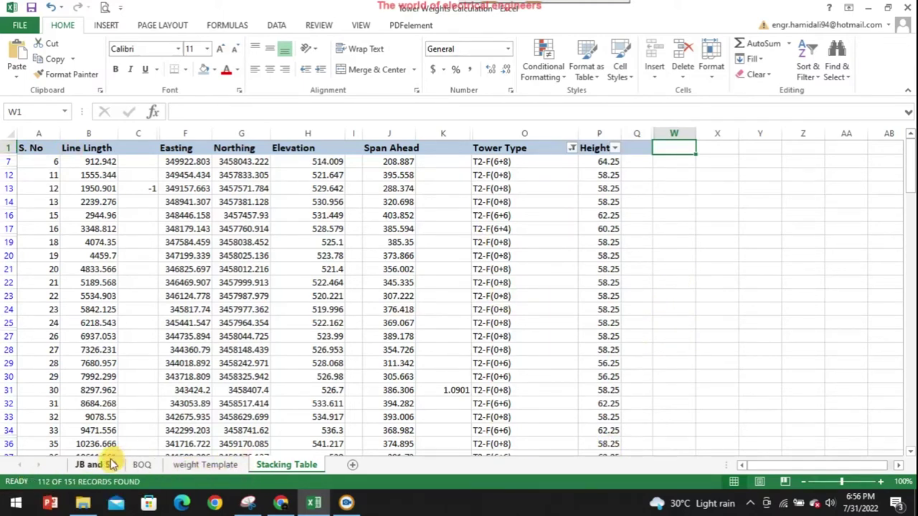
Enter 112 as the F-T2 Basic Body count in B6, giving a 3,202,528.00 kg total via =B6*C6.
left_click(195, 466)
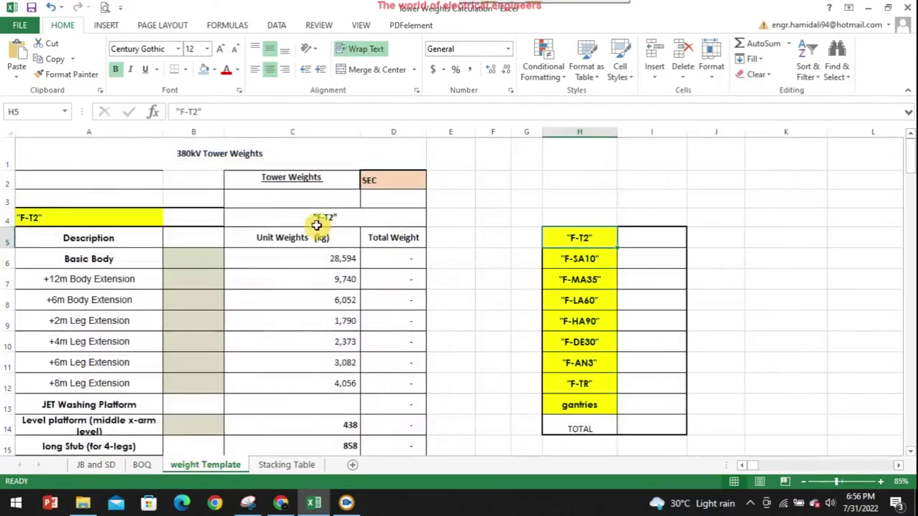
left_click(125, 259)
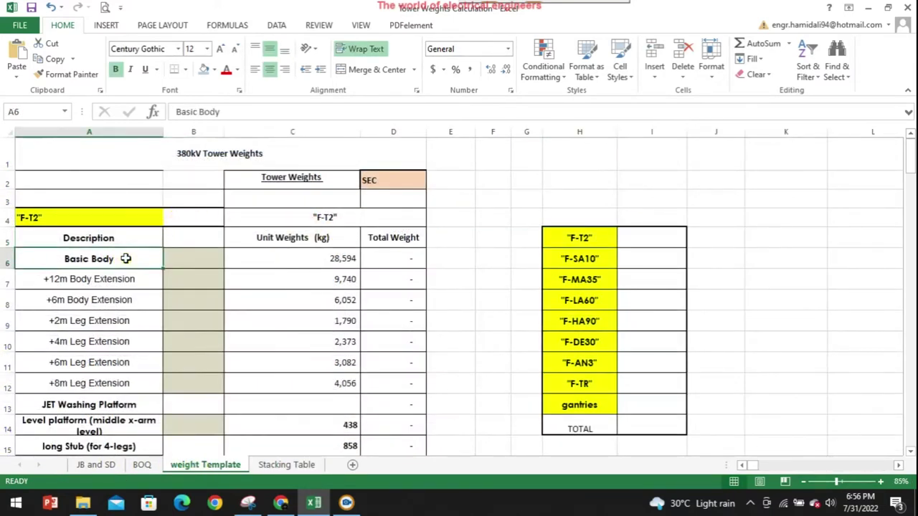
left_click(197, 260)
type("112")
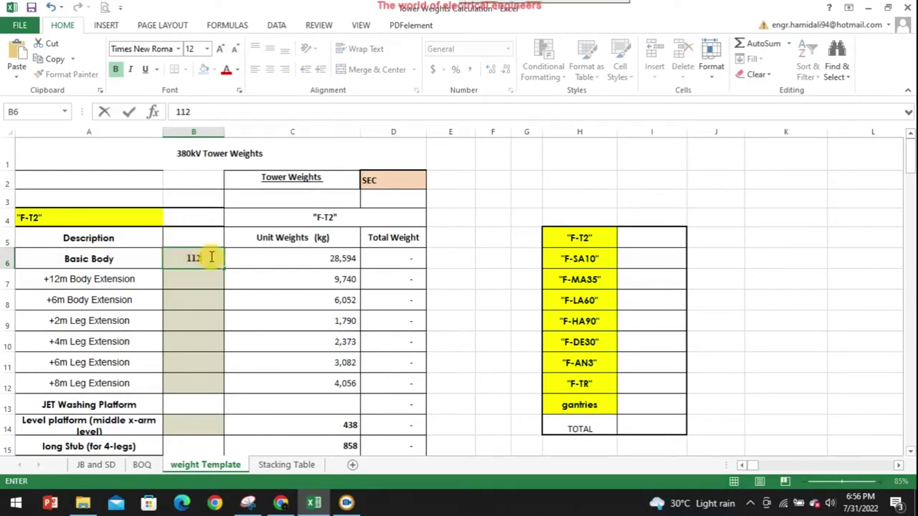
left_click(274, 264)
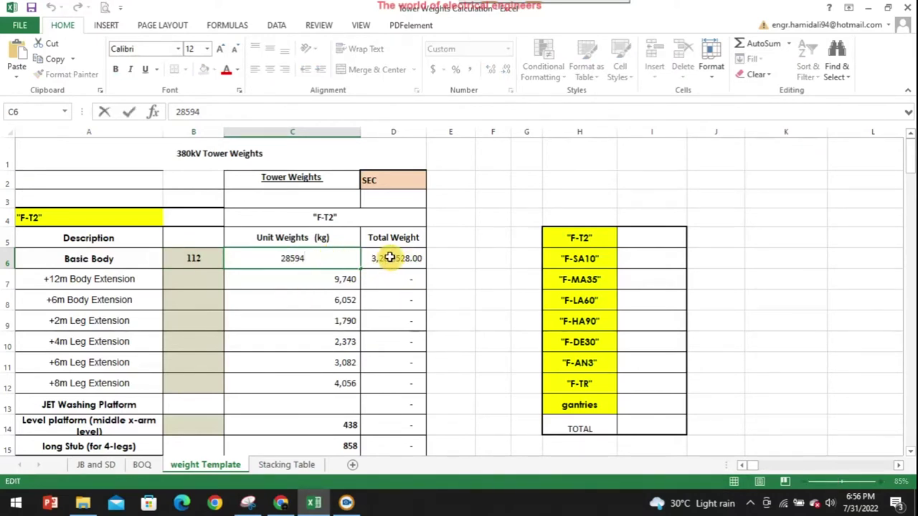
double_click(391, 258)
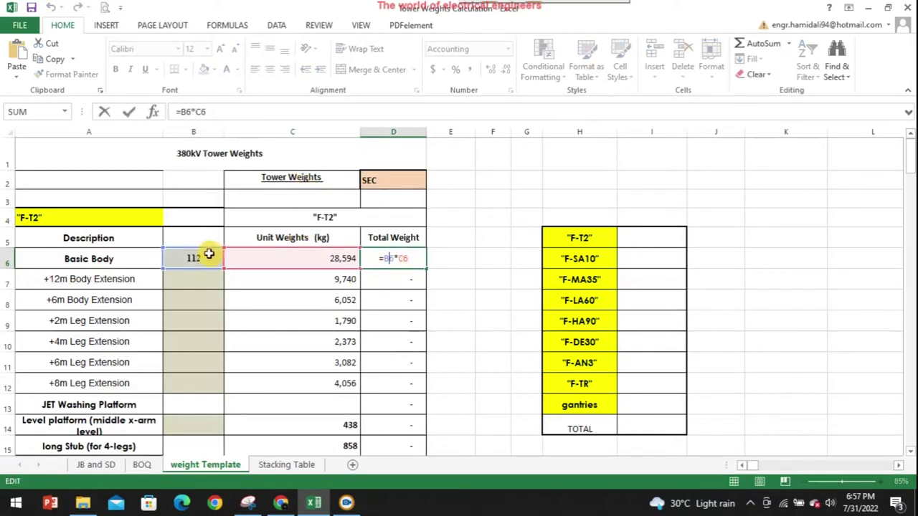
left_click(435, 258)
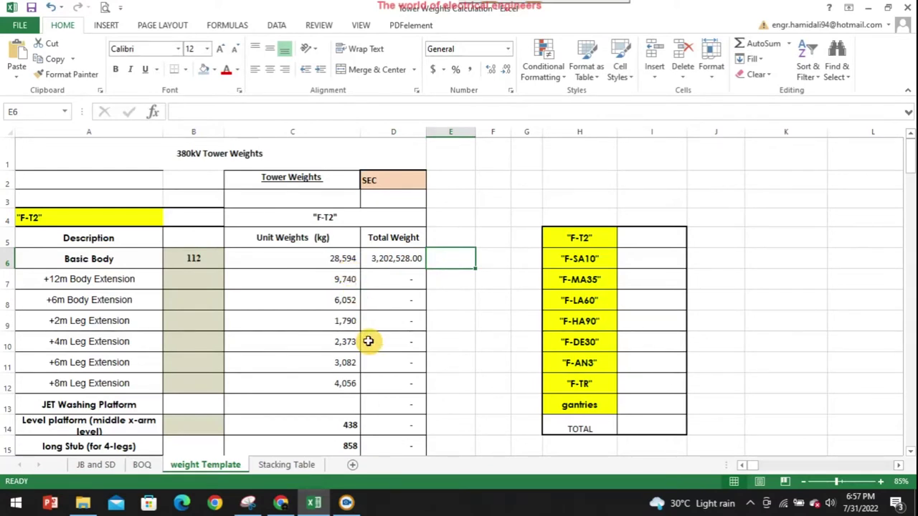
left_click(281, 465)
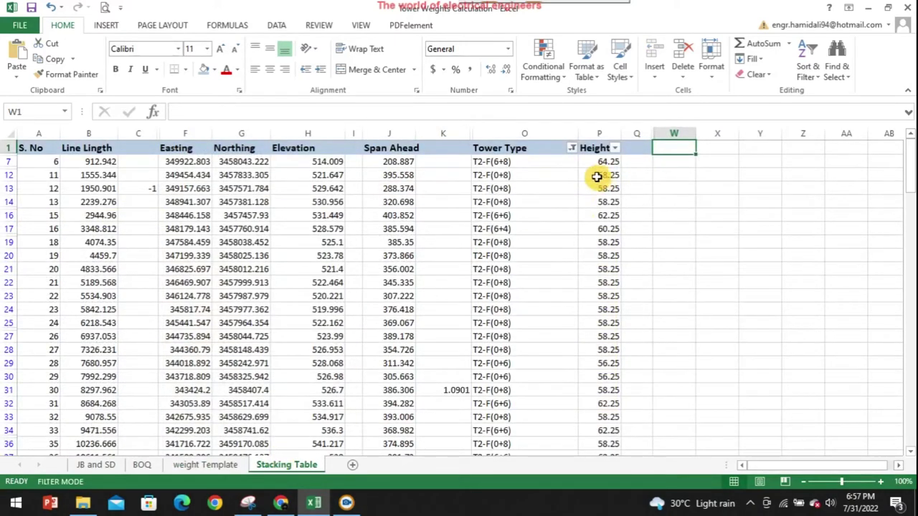
Look up the +12m Body Extension row on the weight Template.
left_click(571, 147)
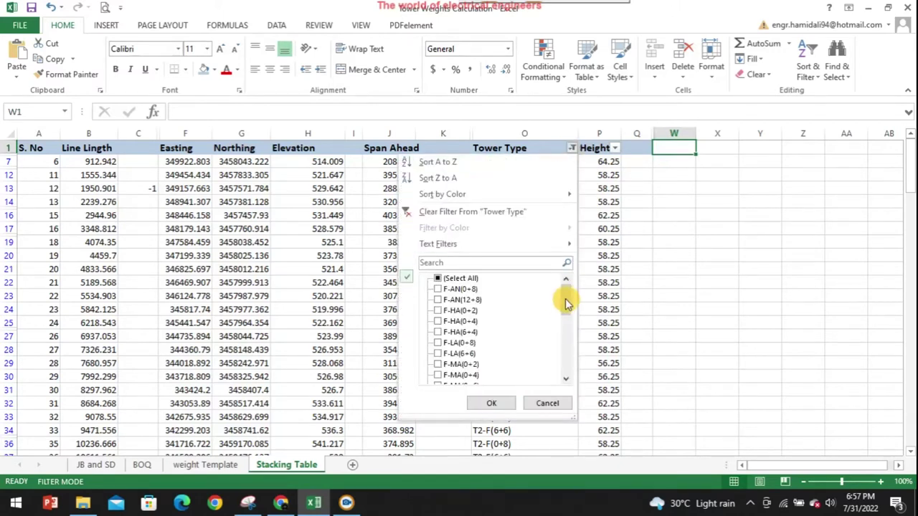
left_click_drag(568, 301, 562, 367)
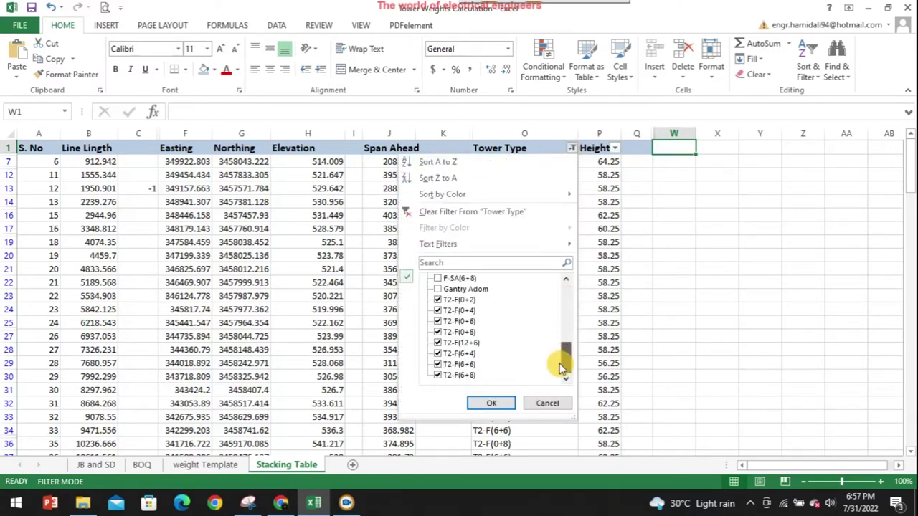
left_click(204, 465)
left_click(203, 465)
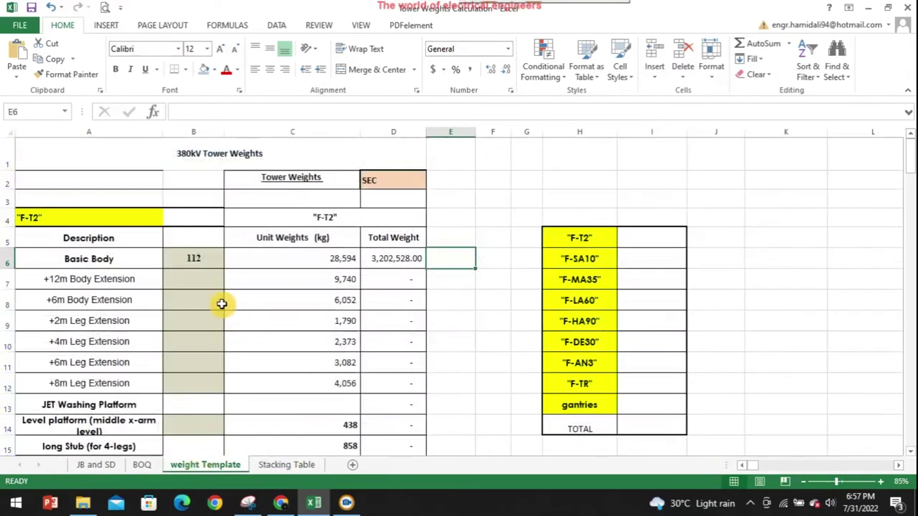
left_click(48, 279)
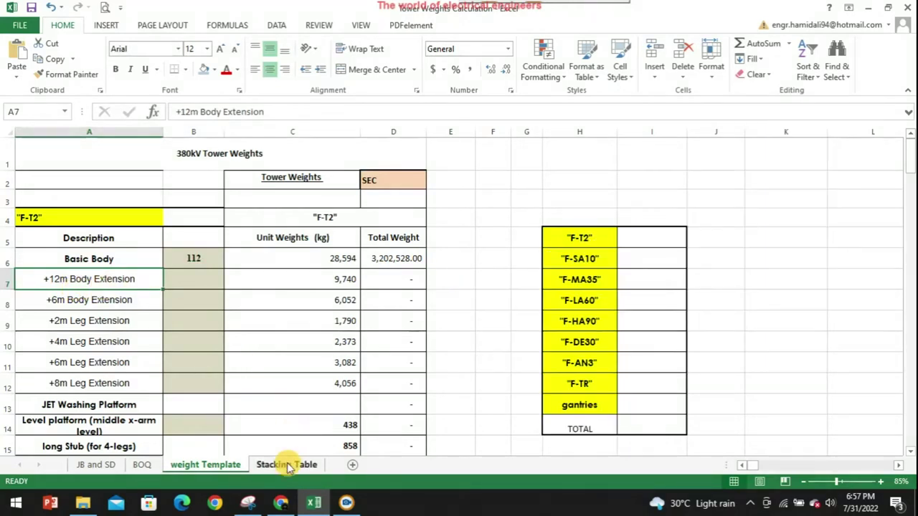
left_click(286, 465)
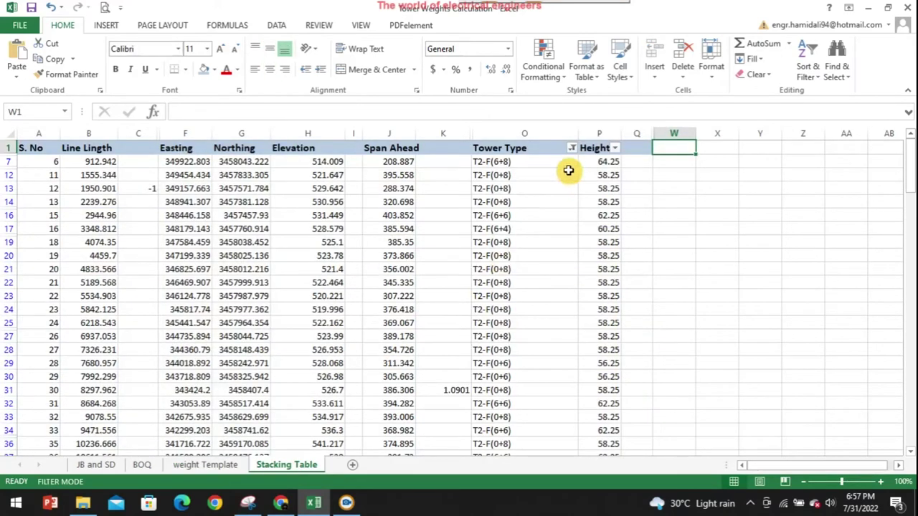
Narrow the Tower Type filter to T2-F(12+6) alone, leaving 1 of 151 records.
left_click(571, 148)
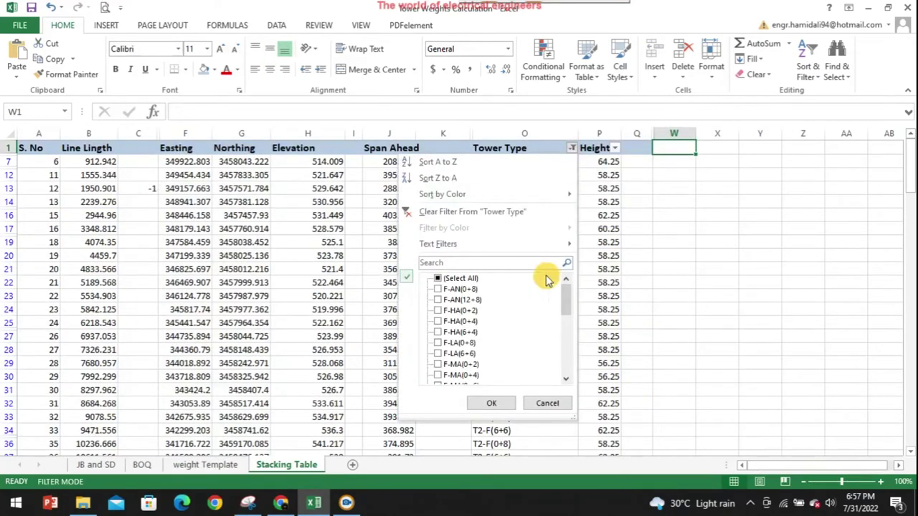
left_click_drag(566, 294, 563, 355)
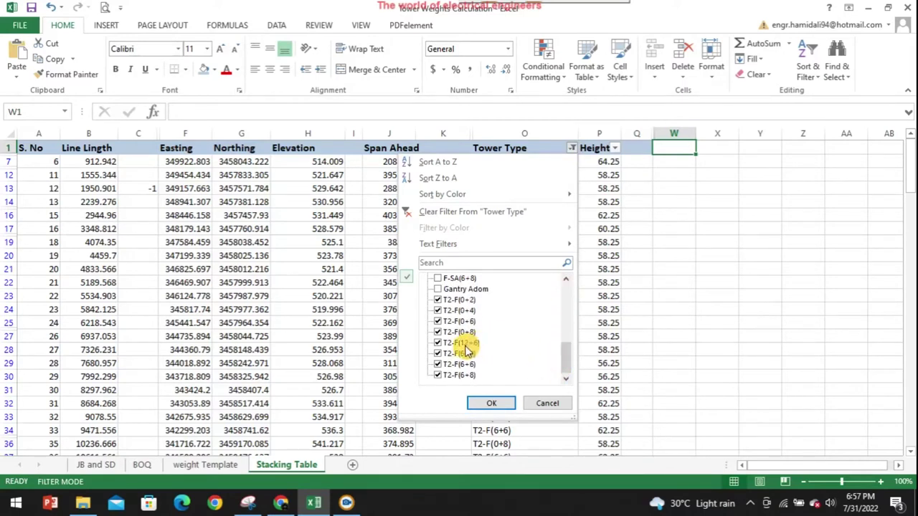
left_click(439, 300)
left_click(439, 311)
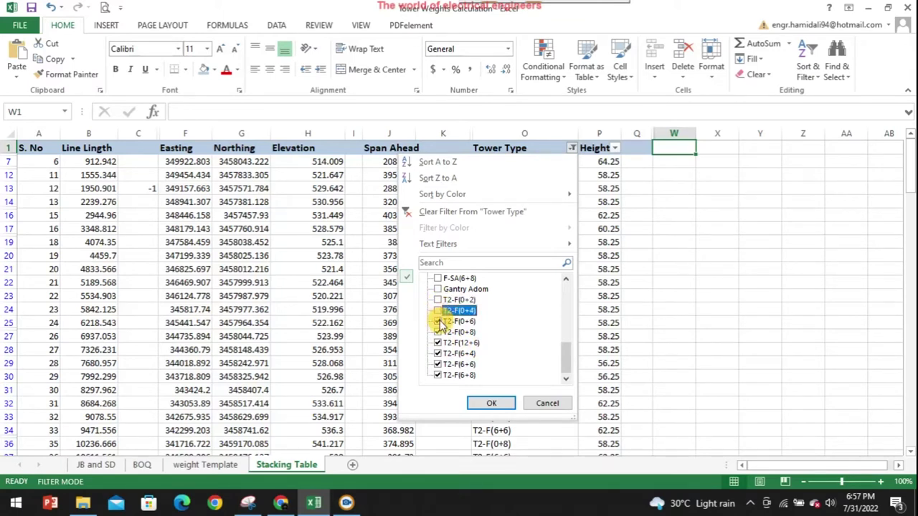
left_click(439, 322)
left_click(439, 333)
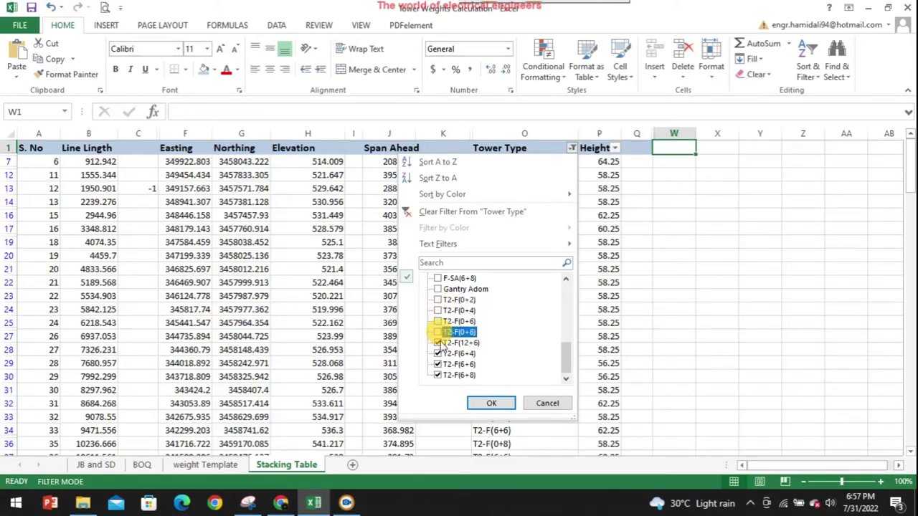
left_click(439, 354)
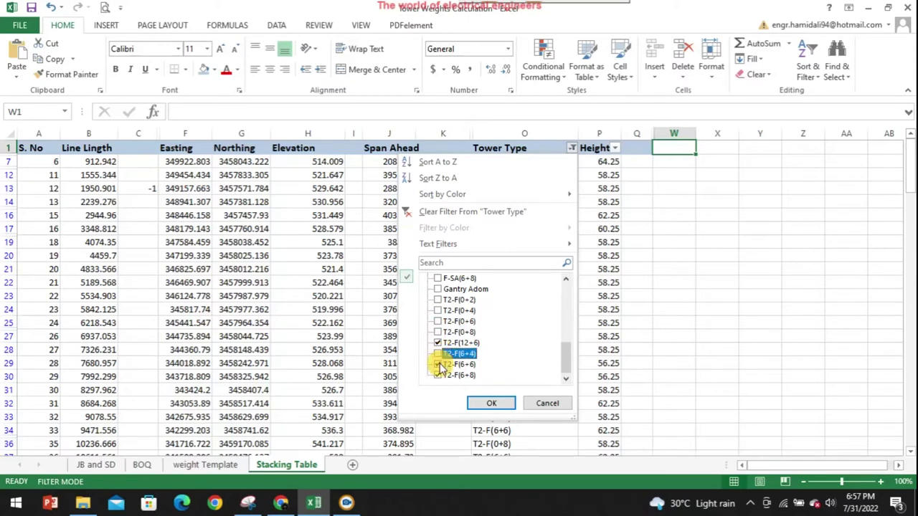
left_click(439, 365)
left_click(439, 376)
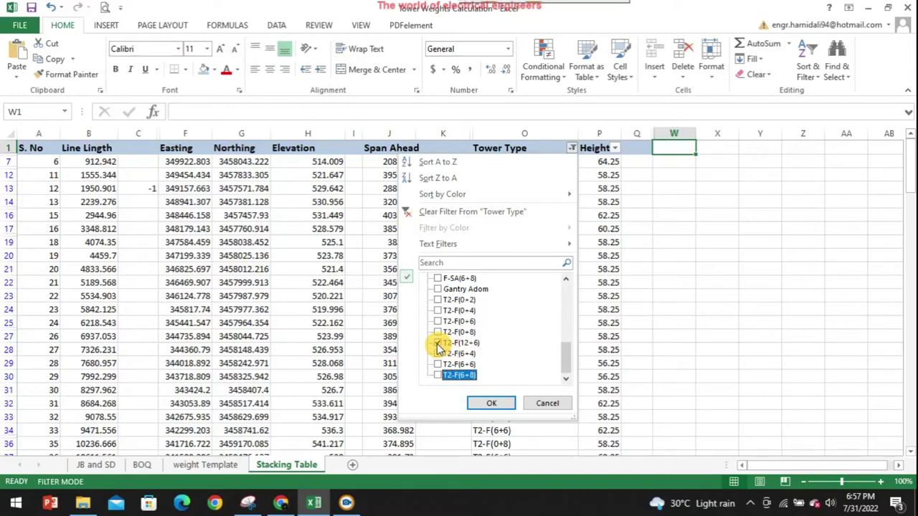
left_click(492, 403)
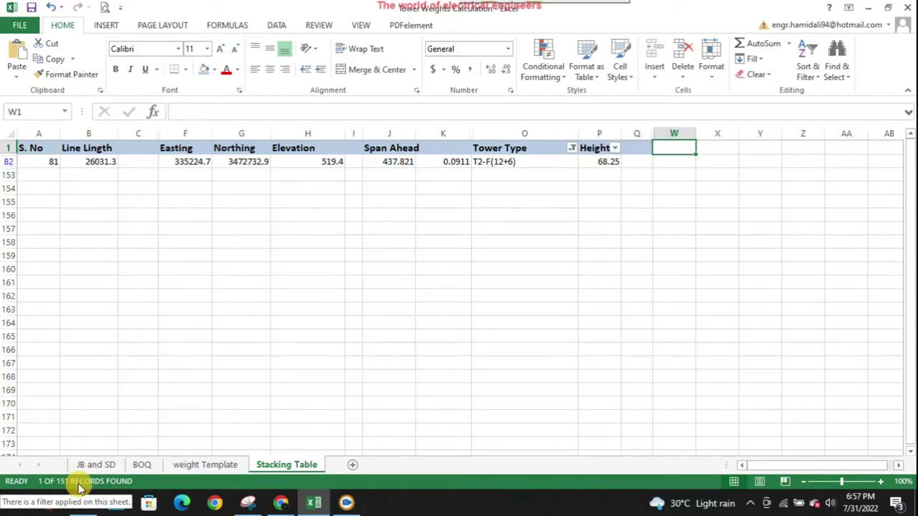
Enter 1 as the +12m Body Extension count in B7, totalling 9,740.00 kg.
left_click(595, 132)
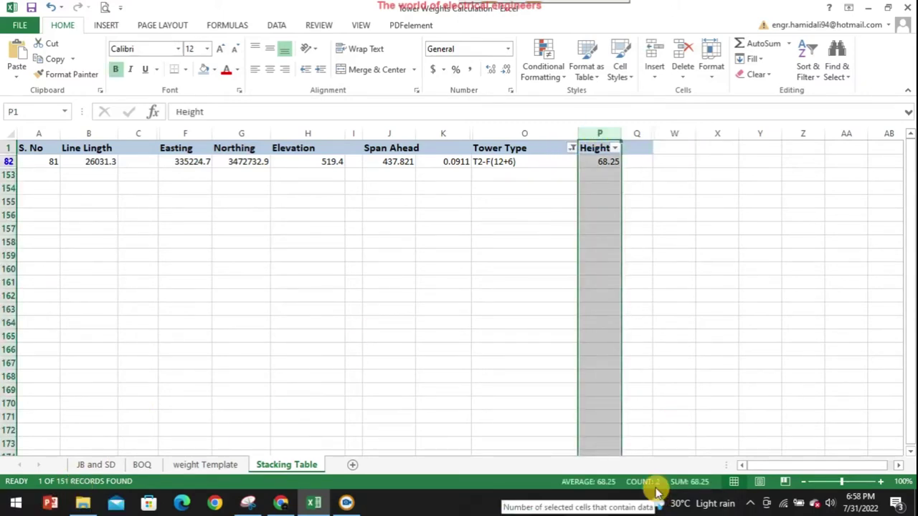
left_click(228, 466)
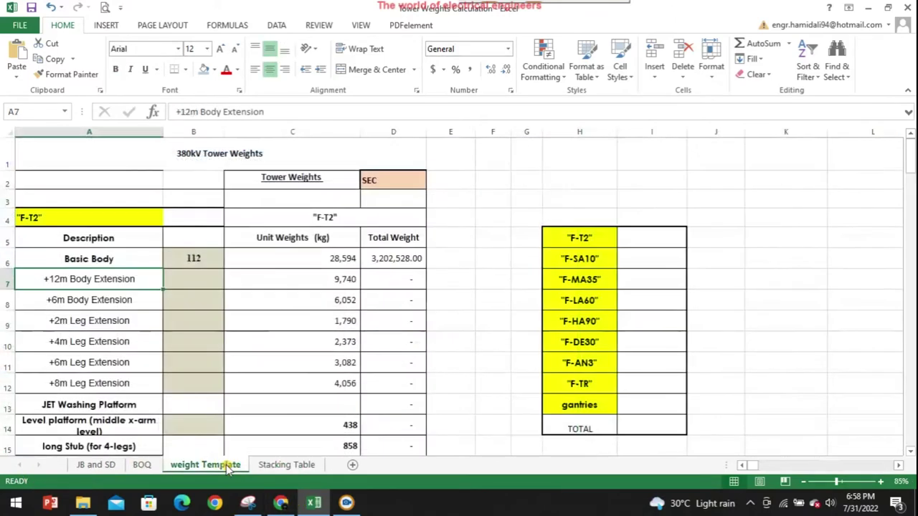
left_click(200, 279)
type("1")
key("Return")
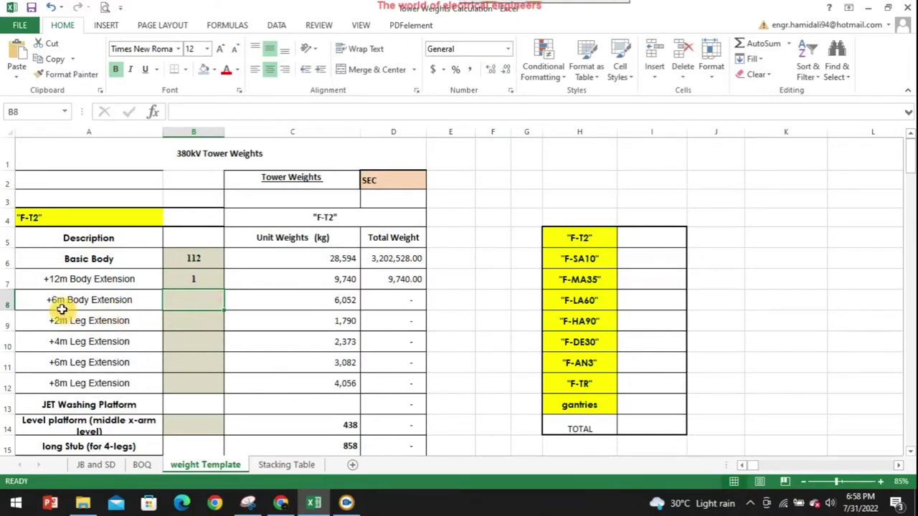
left_click(280, 465)
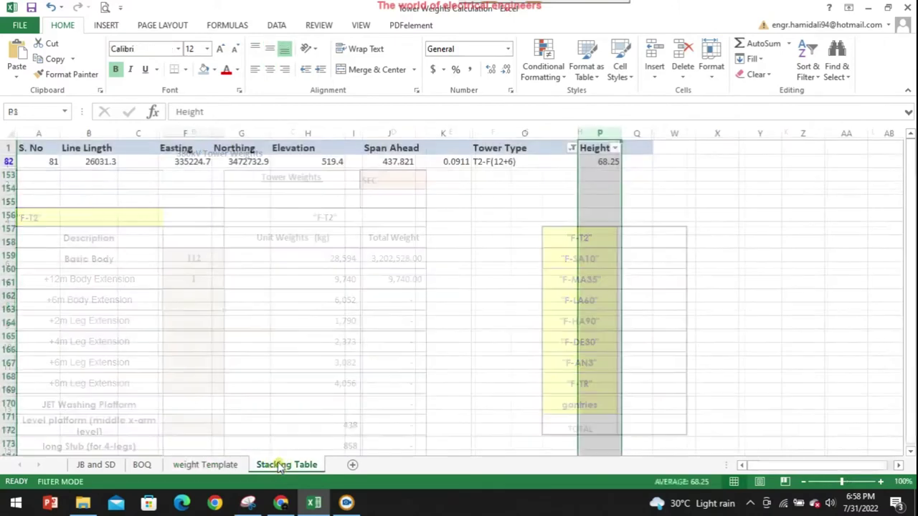
Switch the Tower Type filter to T2-F(6+4), T2-F(6+6) and T2-F(6+8), showing 44 records.
left_click(572, 149)
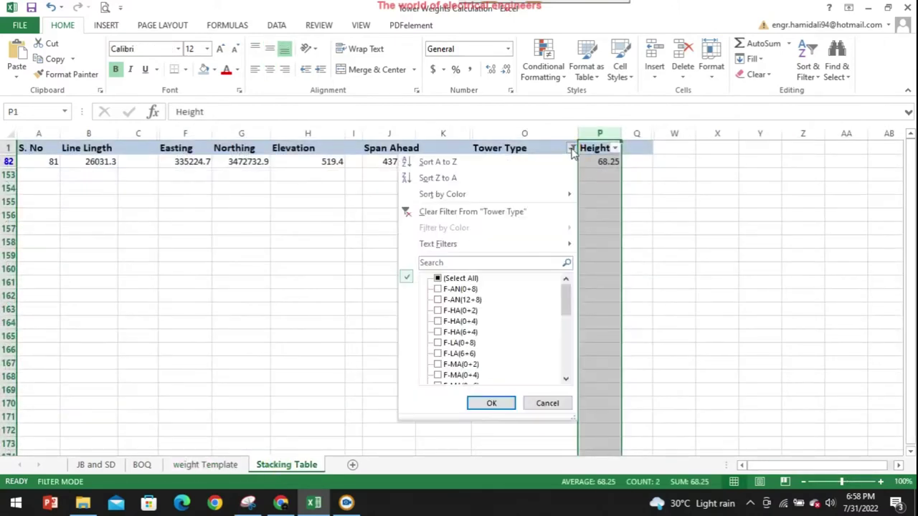
left_click_drag(565, 303, 565, 348)
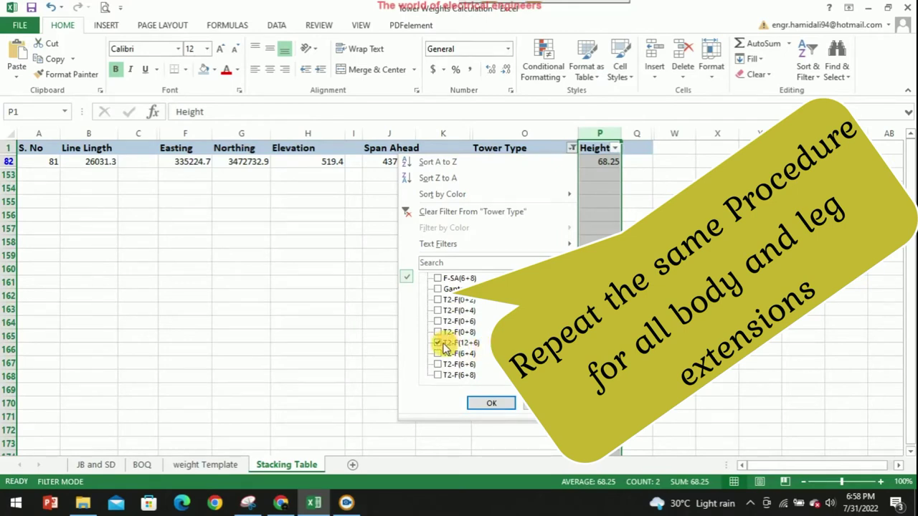
left_click(439, 345)
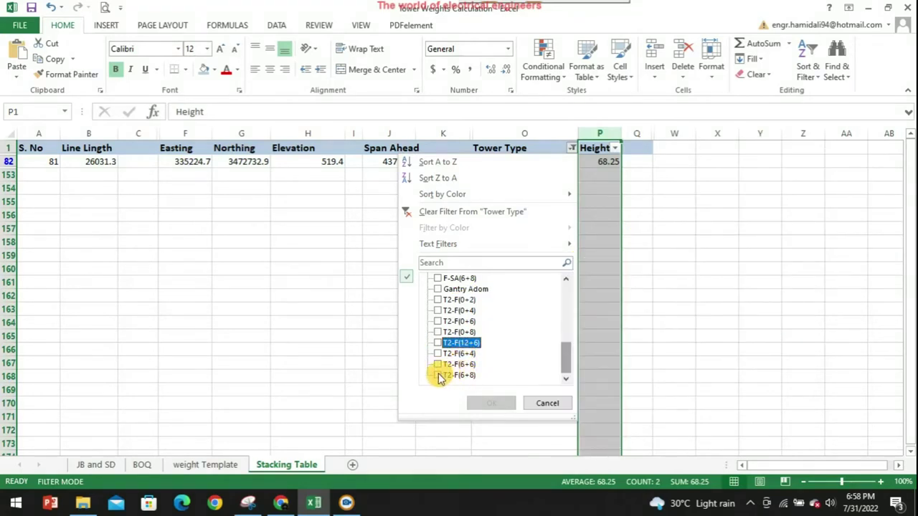
left_click(438, 375)
left_click(439, 364)
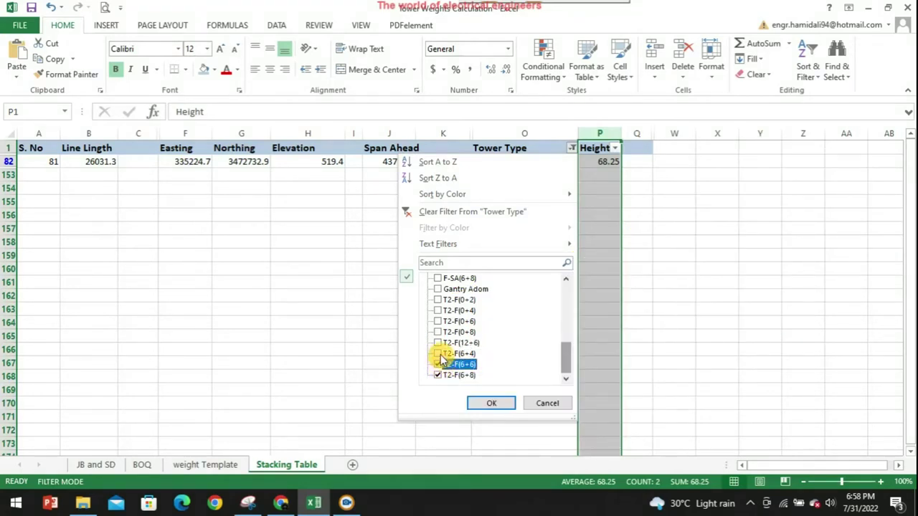
left_click(439, 354)
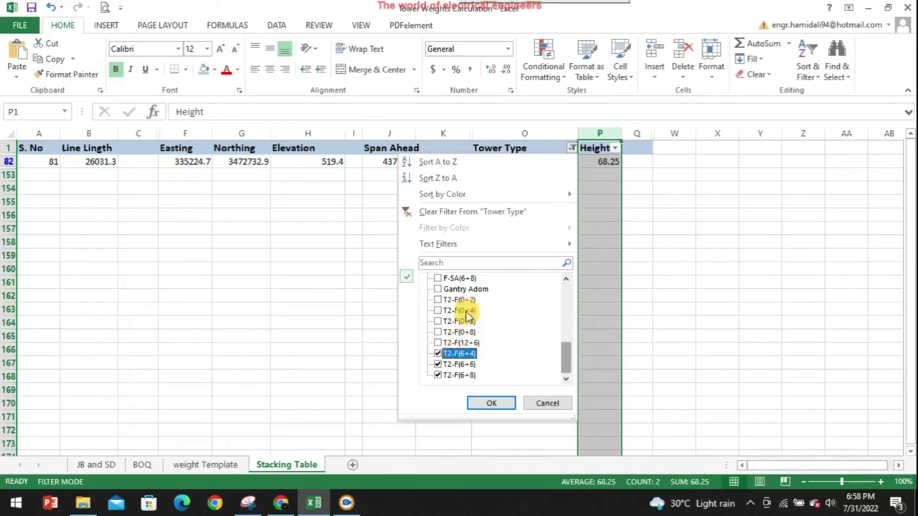
left_click(487, 403)
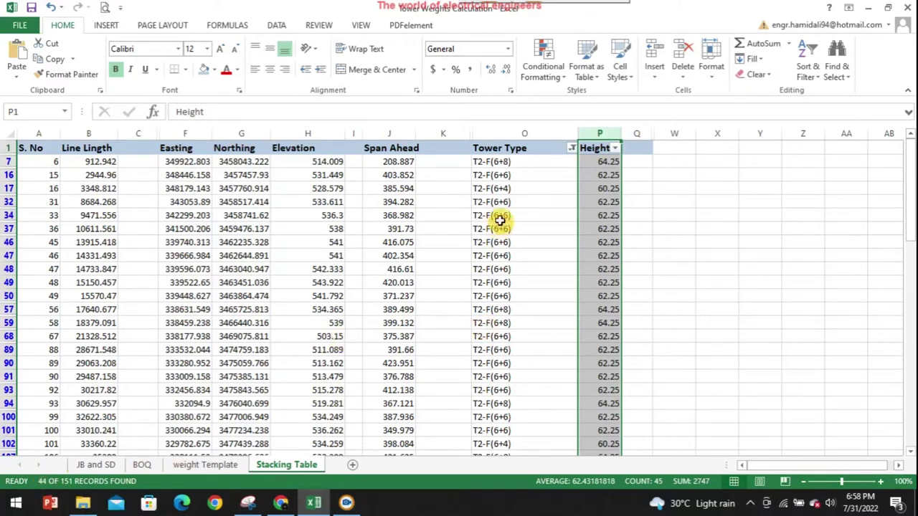
Enter 44 as the +6m Body Extension count on the weight Template, totalling 266,288.00 kg.
left_click(509, 137)
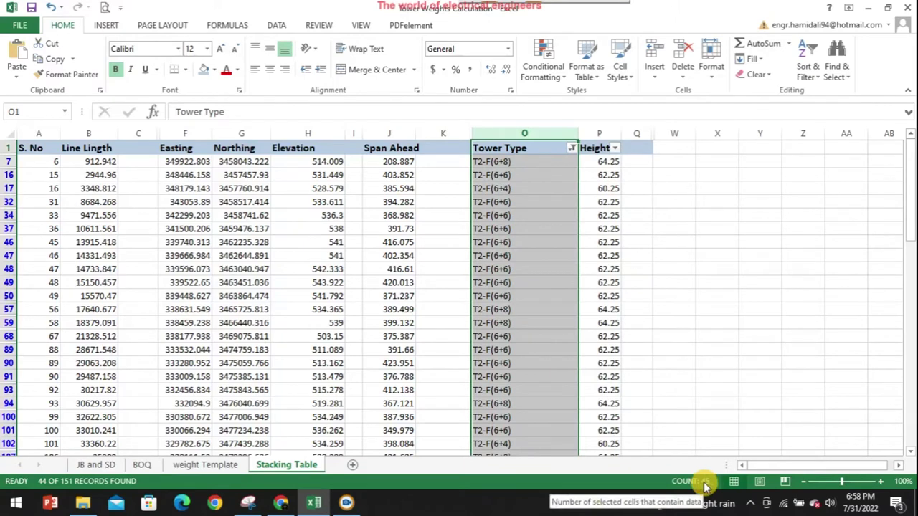
left_click(215, 464)
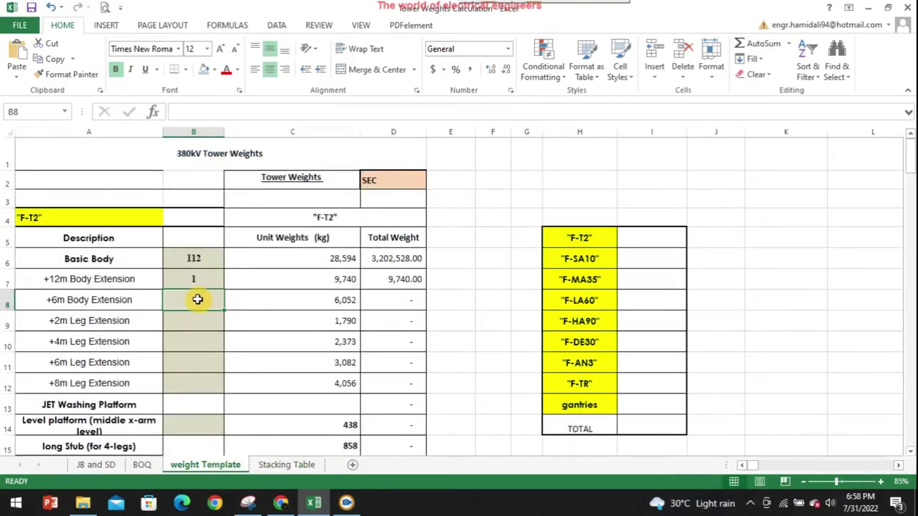
type("44")
key("Return")
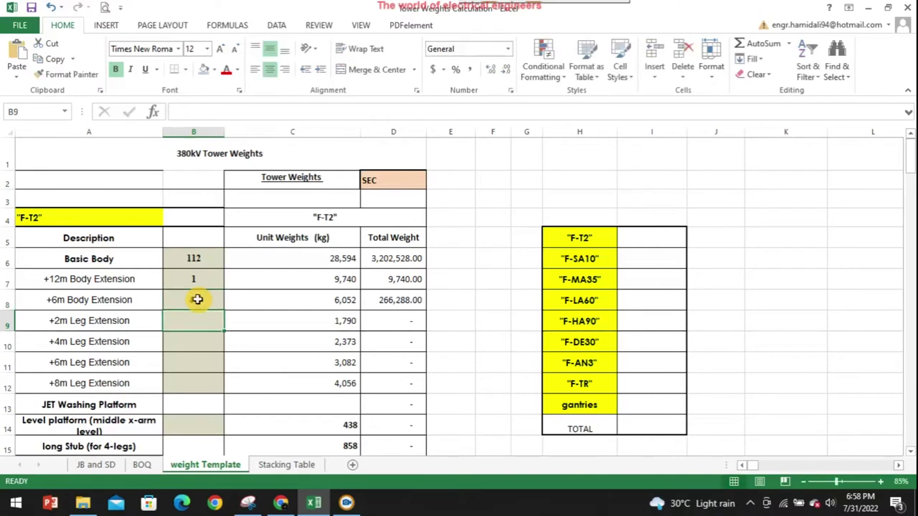
Filter Tower Type to T2-F(0+2) alone, leaving 1 of 151 records.
left_click(85, 327)
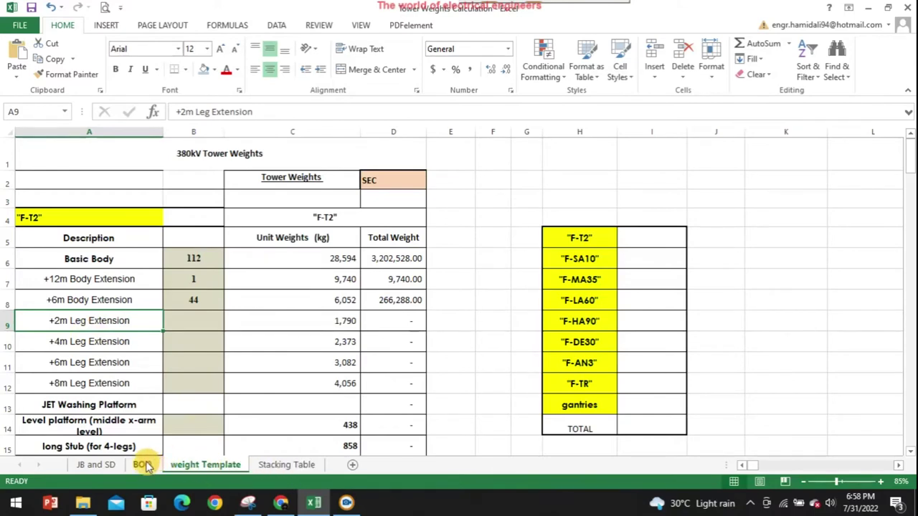
left_click(277, 465)
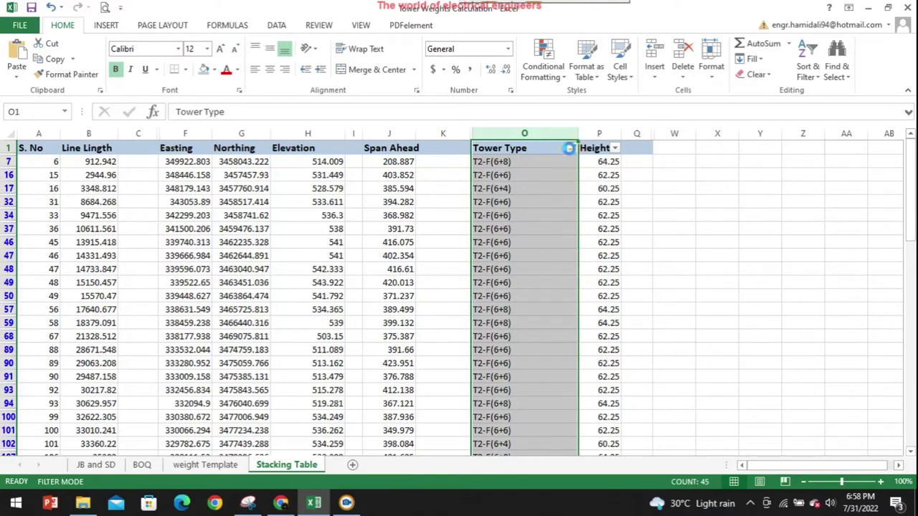
left_click(571, 148)
left_click_drag(566, 298, 565, 369)
left_click(441, 377)
left_click(439, 365)
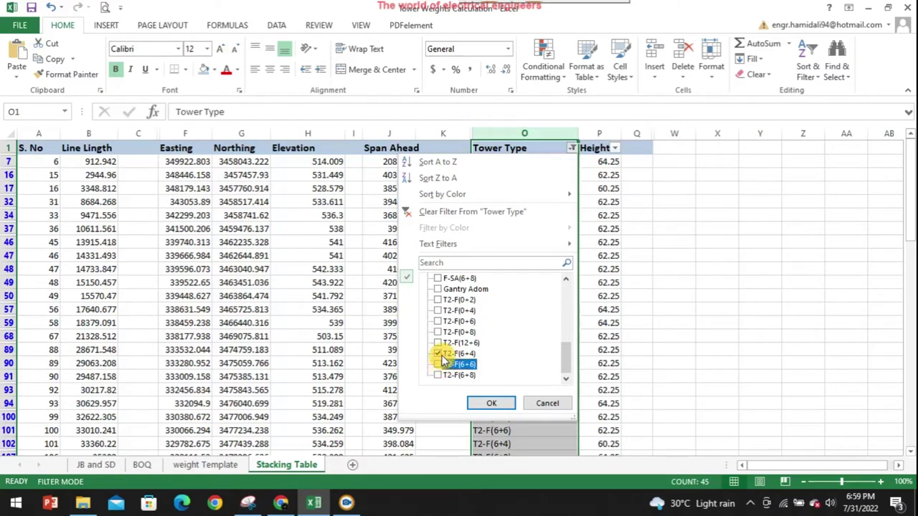
left_click(439, 353)
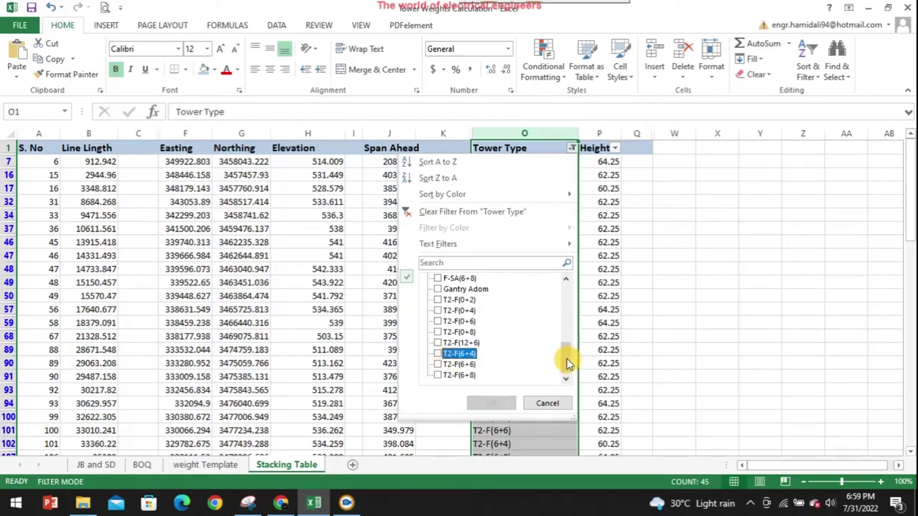
left_click(567, 364)
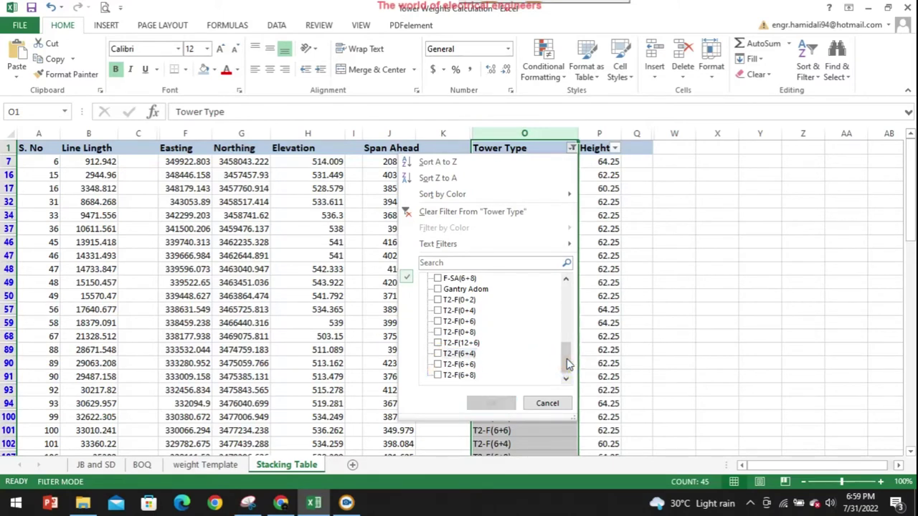
left_click(439, 301)
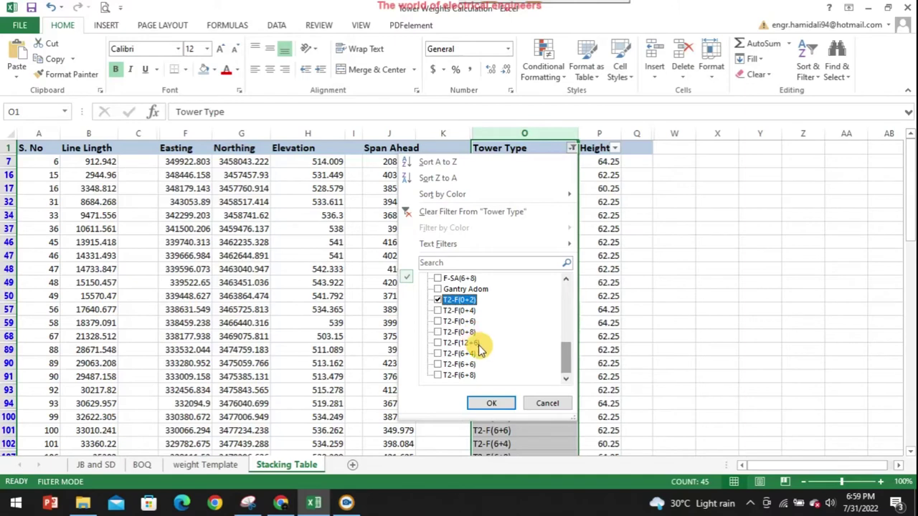
left_click(487, 405)
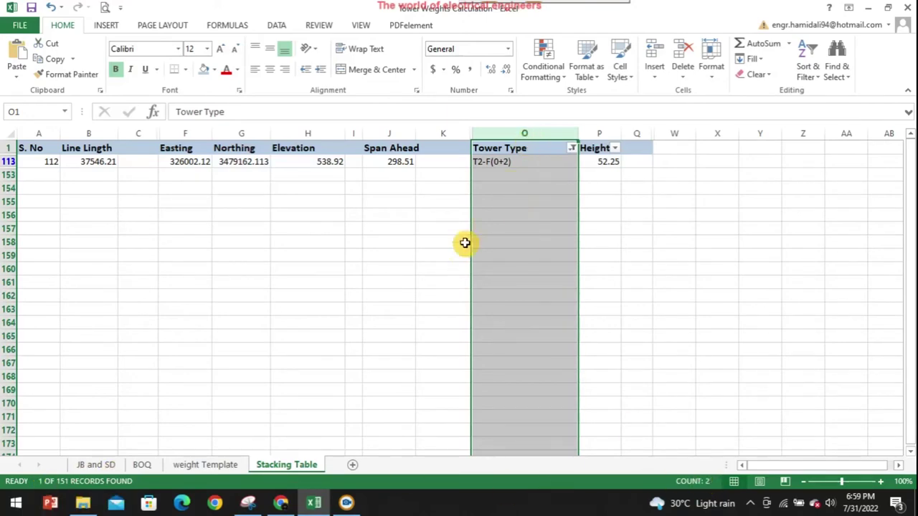
Enter 1 as the +2m Leg Extension count in B9 on the weight Template.
left_click(205, 464)
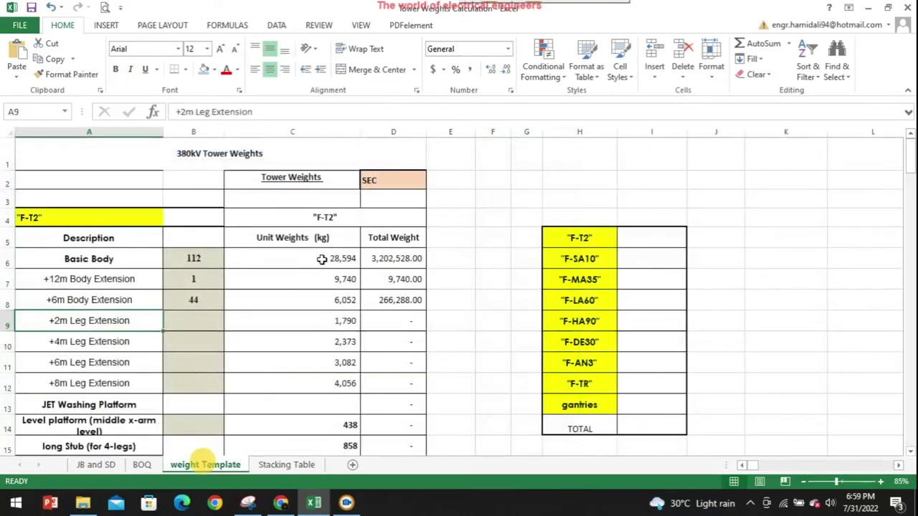
left_click(196, 320)
type("1")
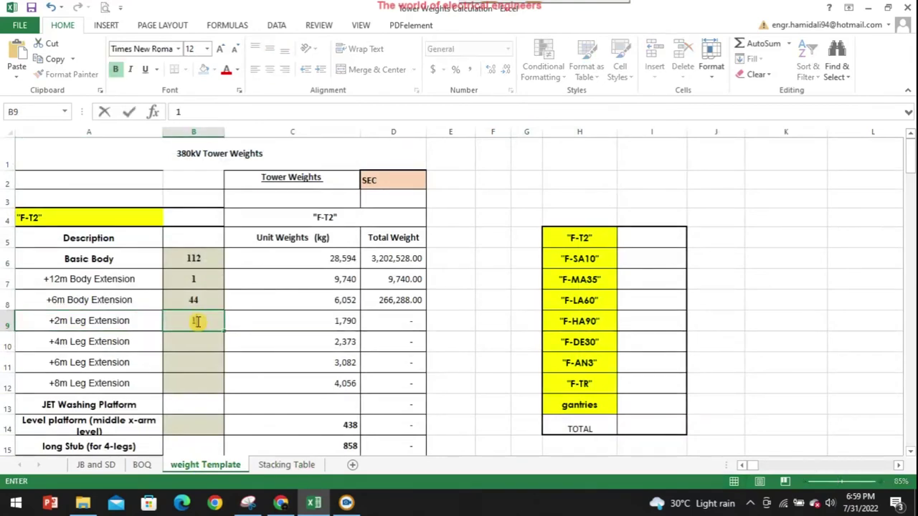
key("Return")
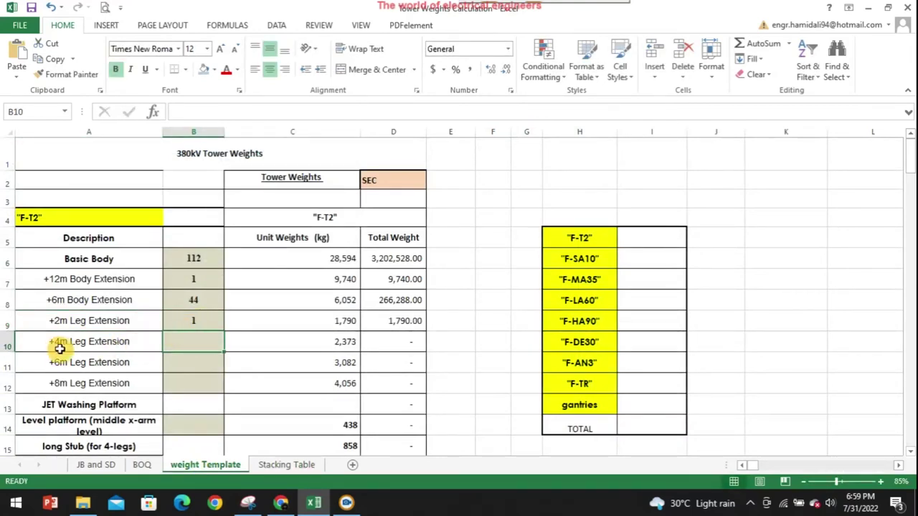
Filter Tower Type to T2-F(0+4) and T2-F(6+4), showing 11 records.
left_click(278, 465)
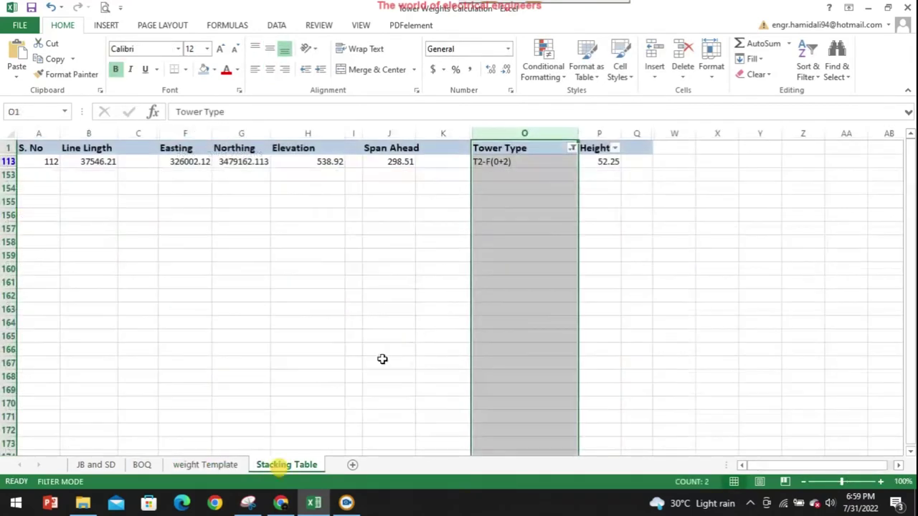
left_click(572, 148)
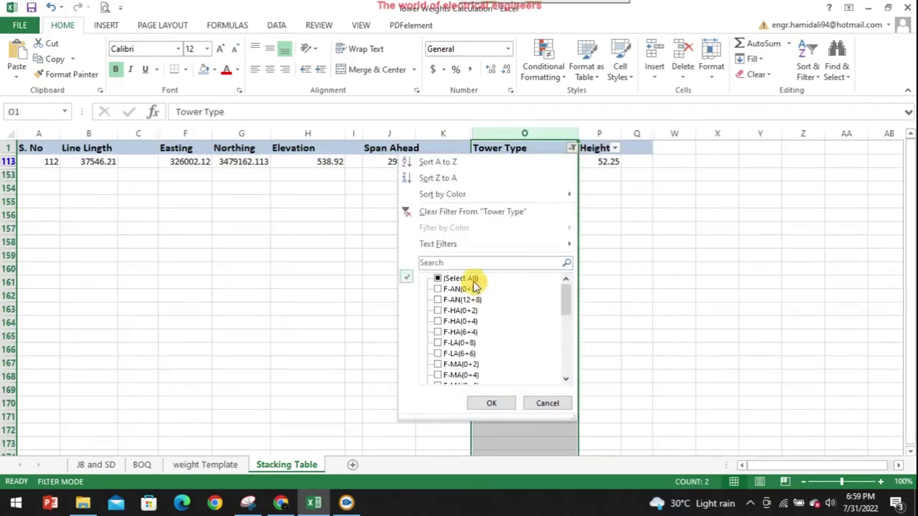
left_click_drag(566, 305, 564, 362)
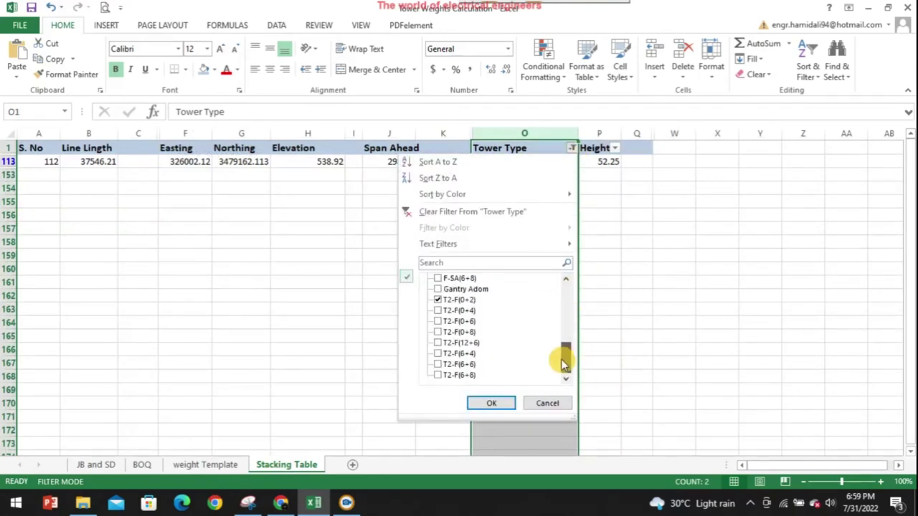
left_click(458, 301)
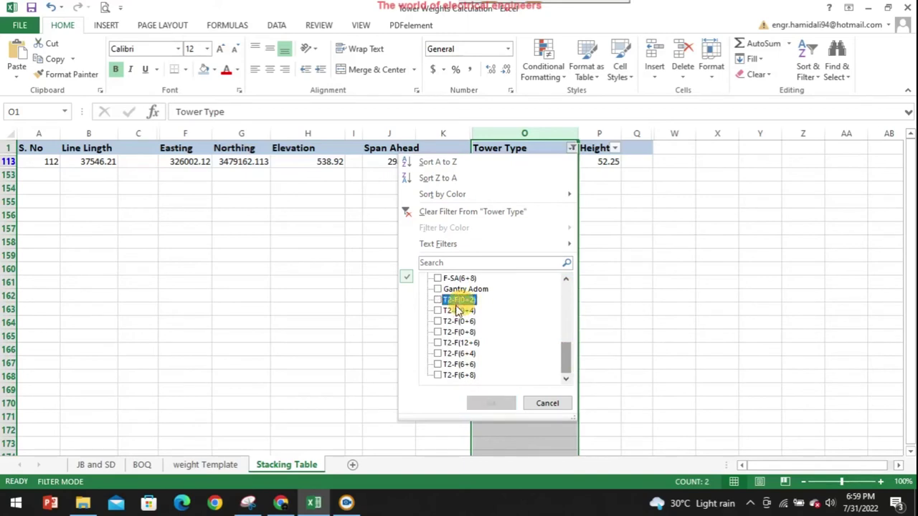
left_click(457, 312)
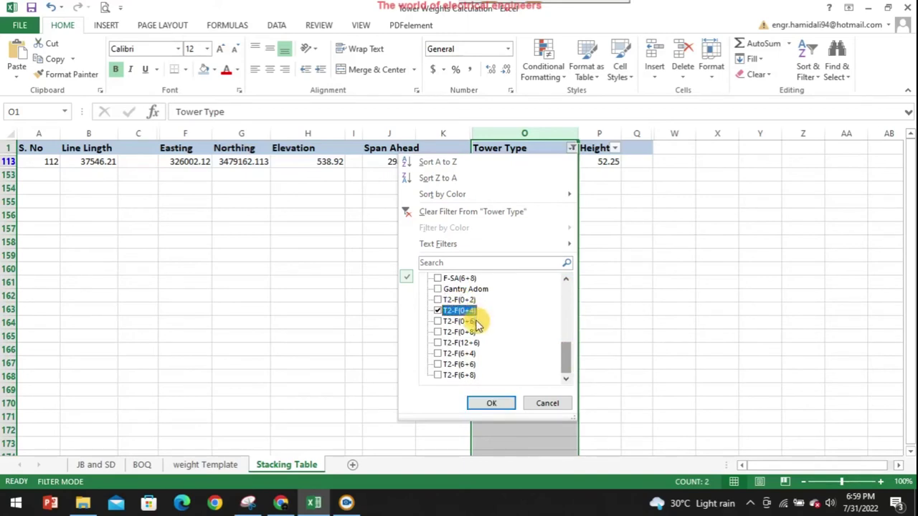
left_click(445, 354)
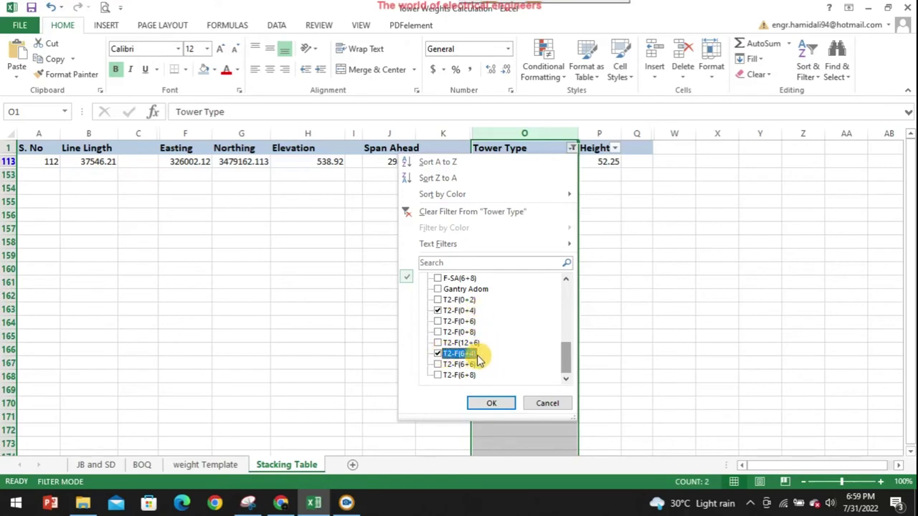
left_click(491, 403)
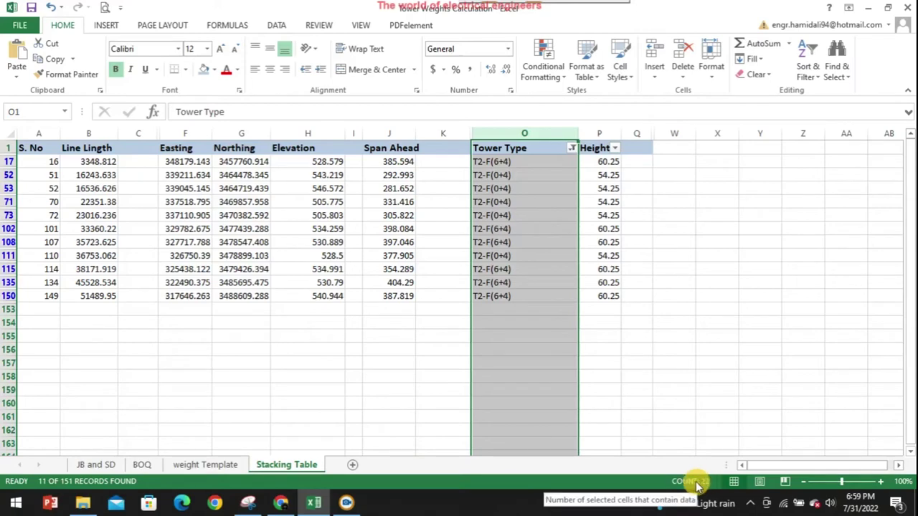
Enter 11 as the +4m Leg Extension count in B10, totalling 26,103.00 kg.
left_click(213, 465)
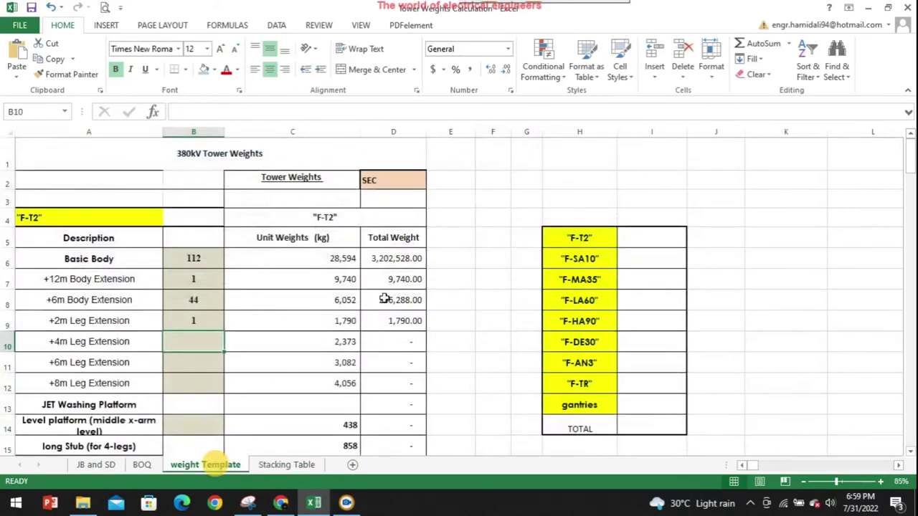
type("11")
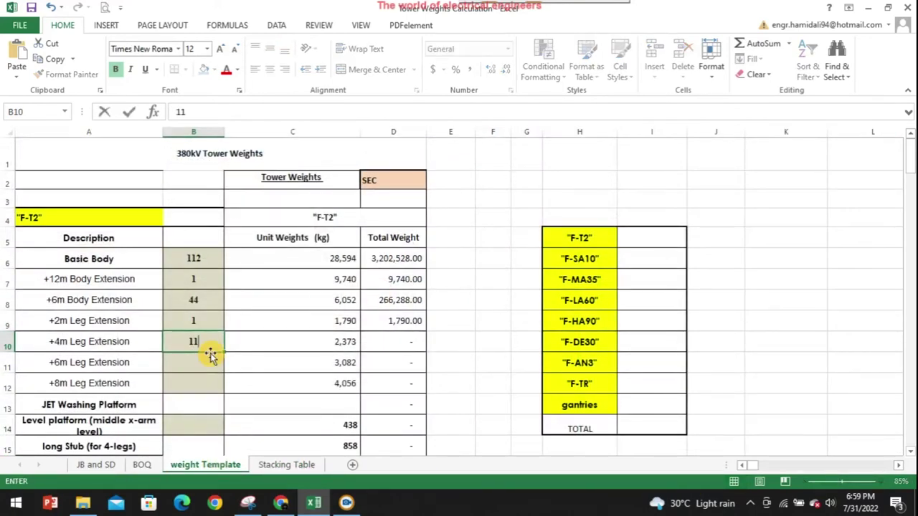
key("Return")
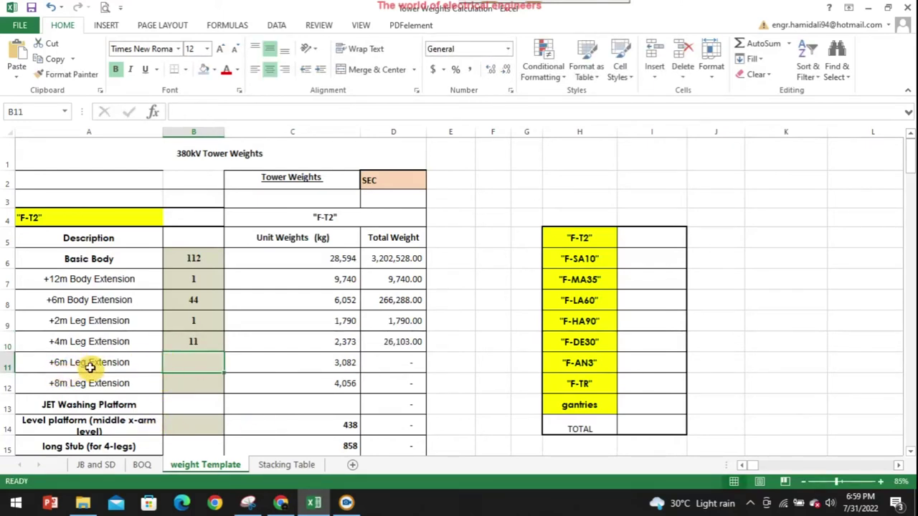
left_click(297, 466)
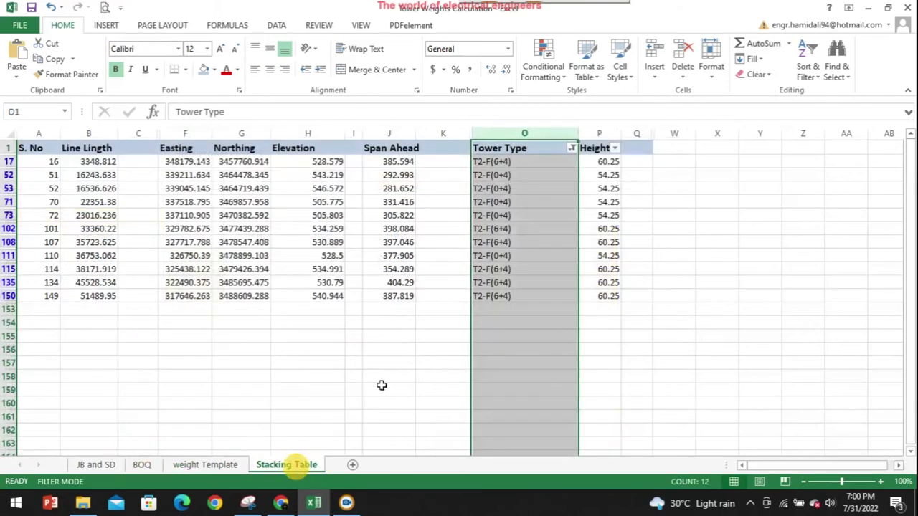
Filter Tower Type to T2-F(0+6), T2-F(12+6) and T2-F(6+6), showing 44 records.
left_click(573, 149)
left_click_drag(566, 297, 566, 366)
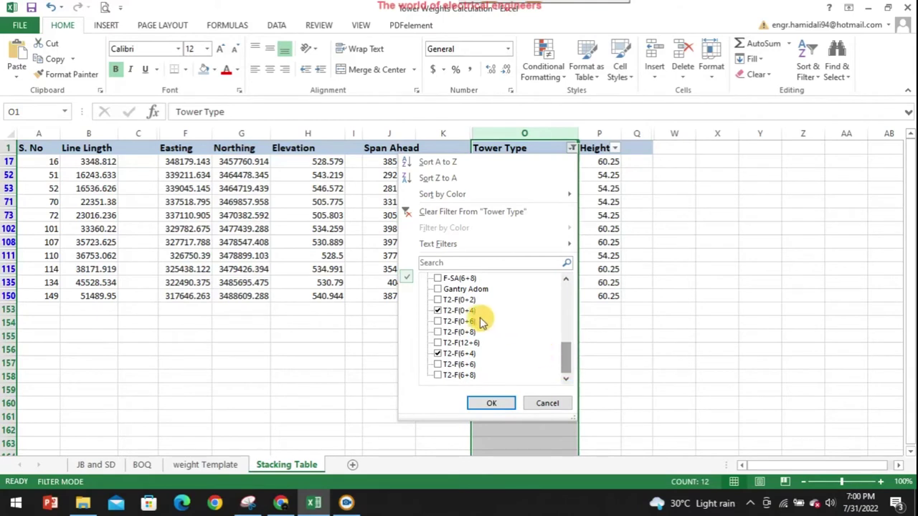
left_click(444, 322)
left_click(439, 311)
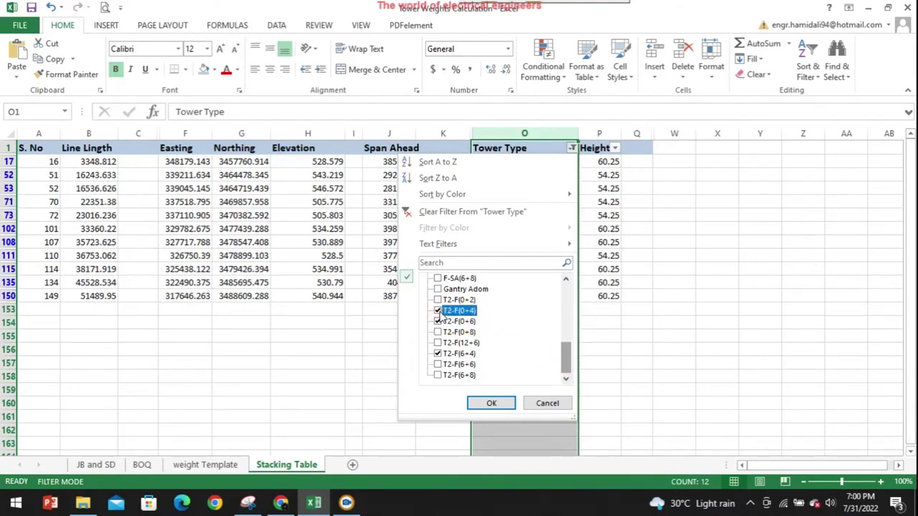
left_click(454, 346)
left_click(451, 344)
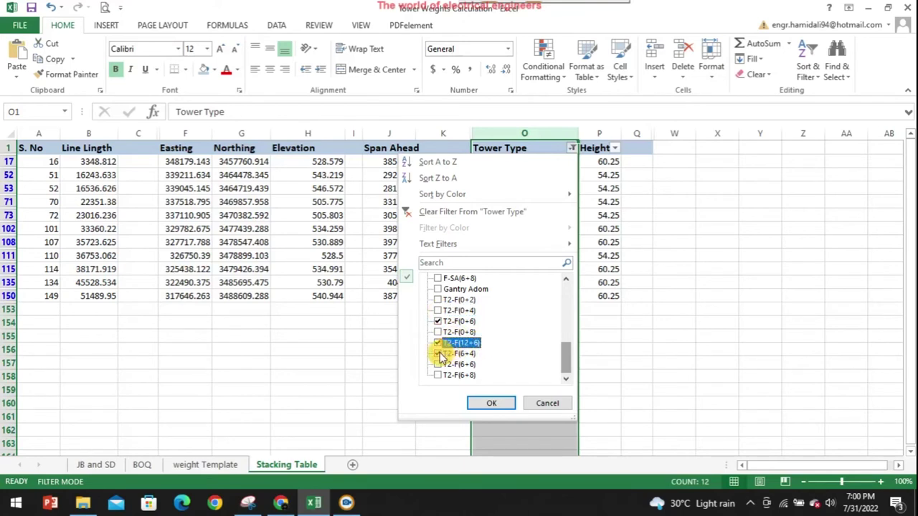
left_click(439, 354)
left_click(438, 365)
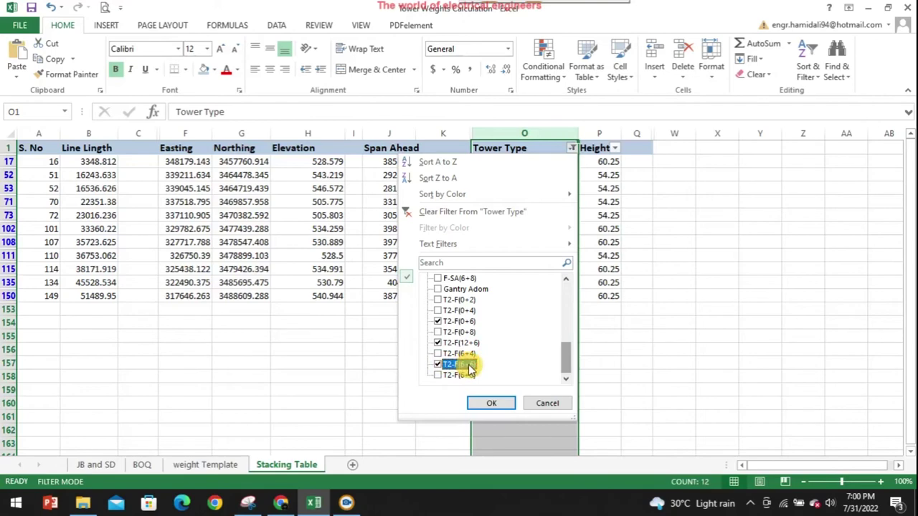
left_click(494, 401)
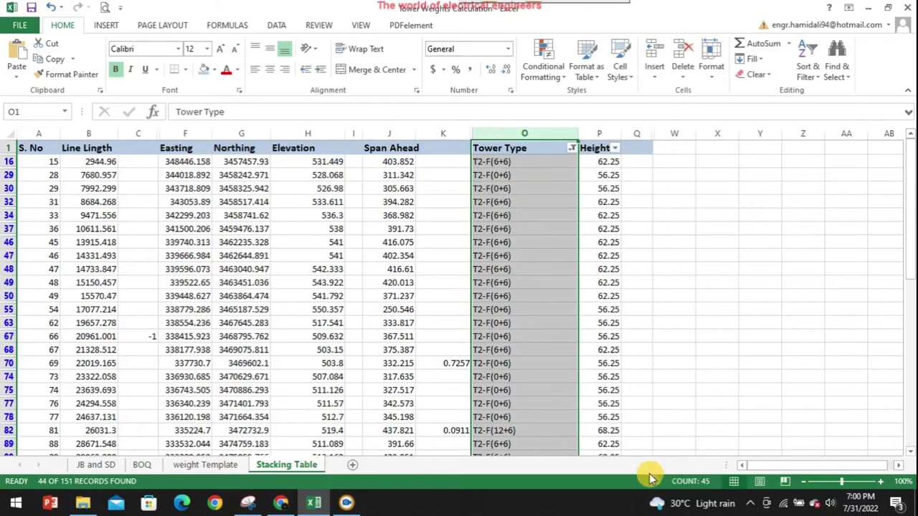
Enter 44 as the +6m Leg Extension count in B11, totalling 135,608.00 kg.
left_click(209, 466)
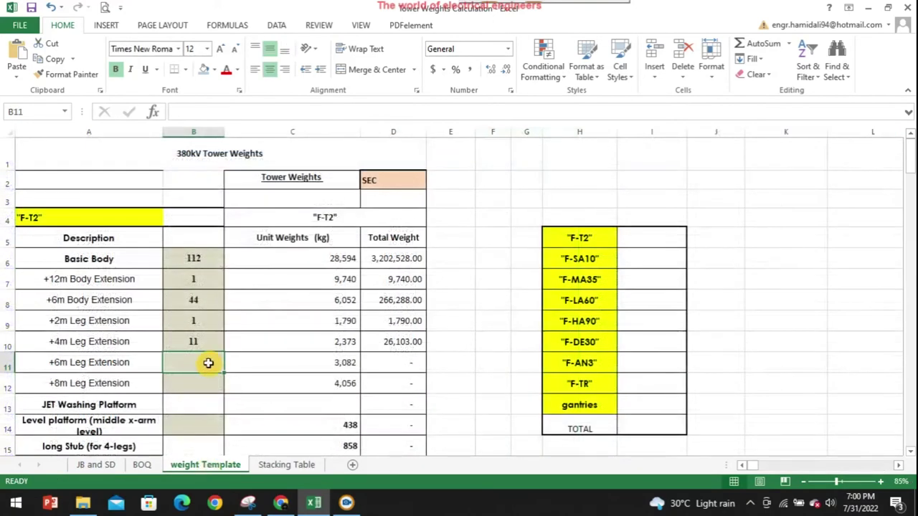
type("44")
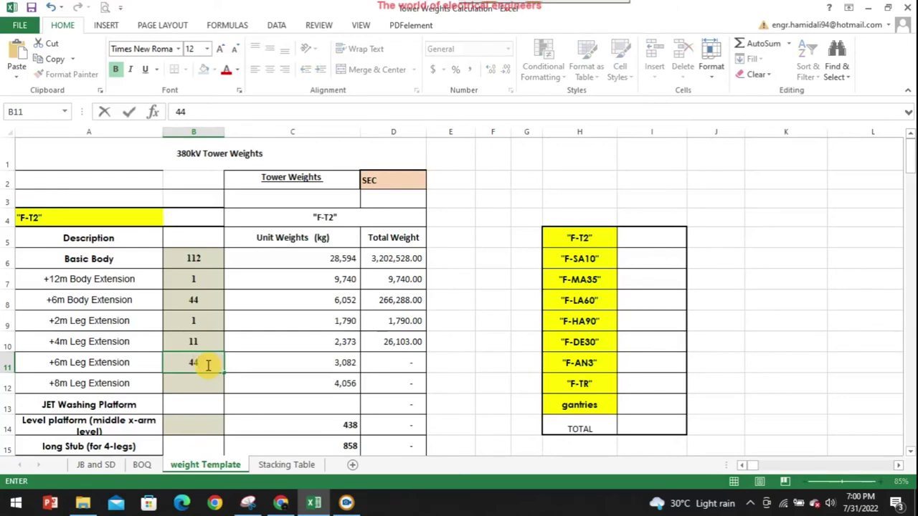
key("Return")
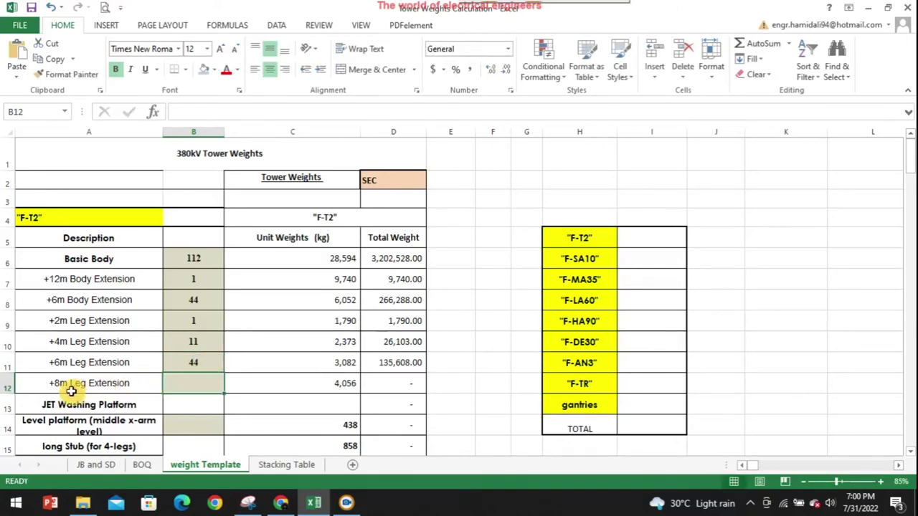
left_click(286, 465)
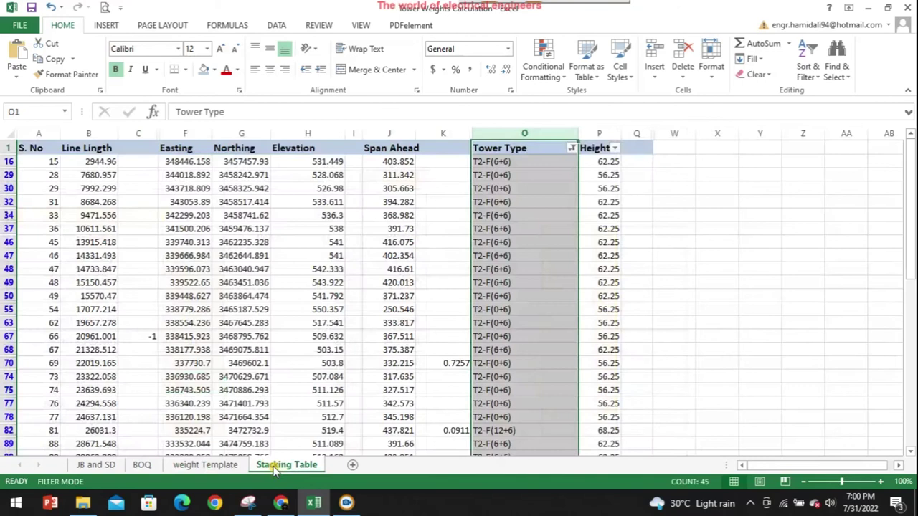
Filter the Stacking Table's Tower Type to only T2-F(0+8) and T2-F(6+8), showing 56 records.
left_click(572, 149)
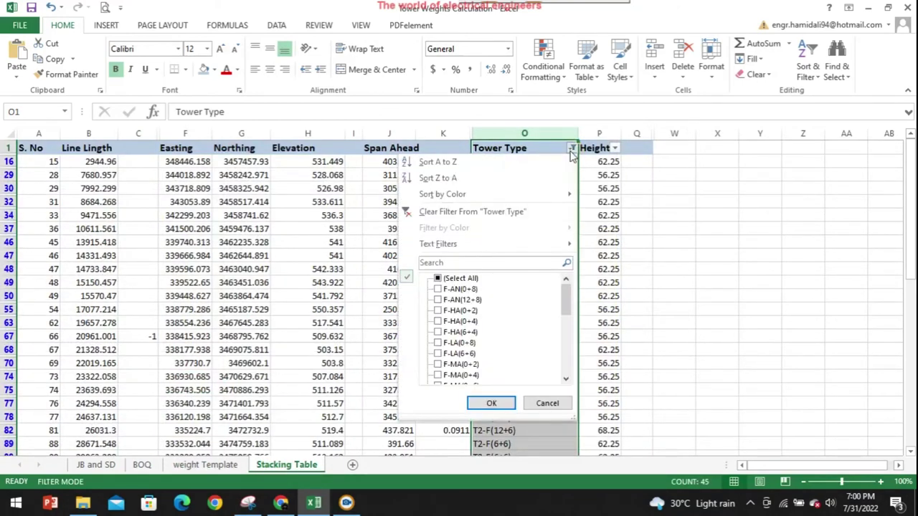
left_click_drag(567, 302, 564, 359)
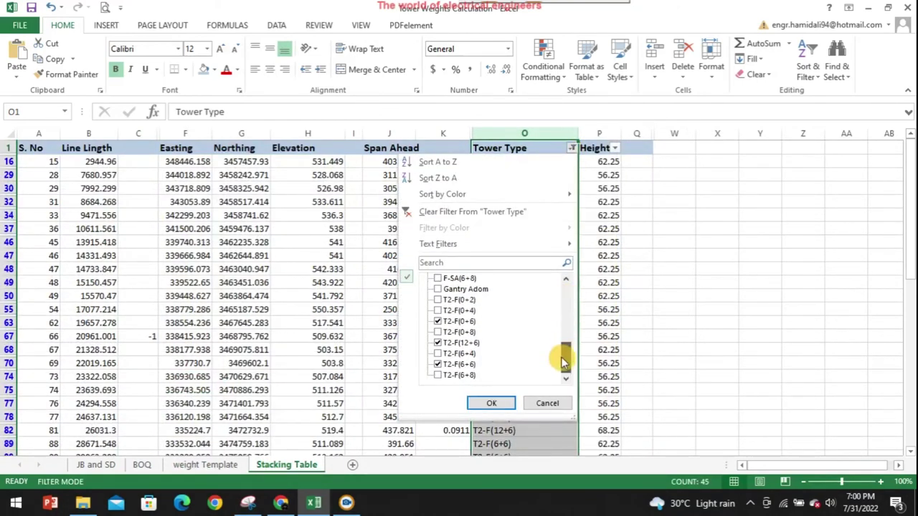
left_click(463, 323)
left_click(456, 323)
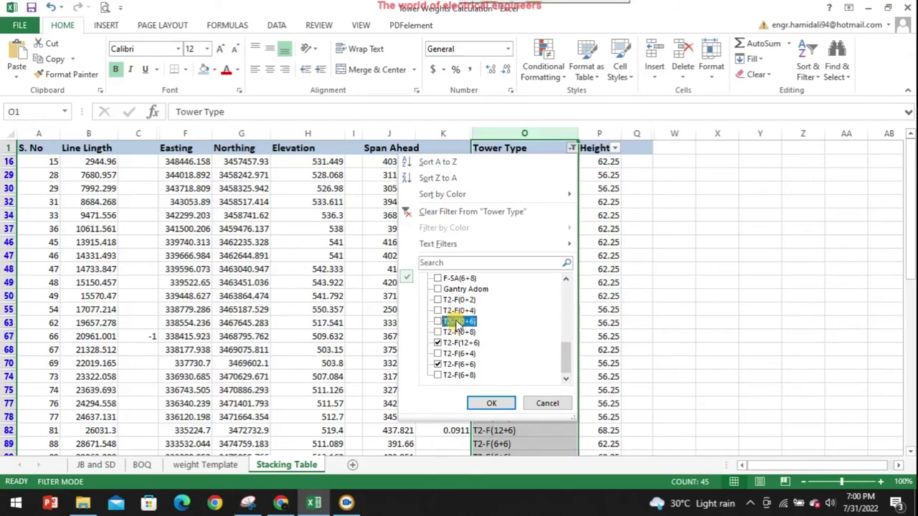
left_click(460, 333)
left_click(452, 343)
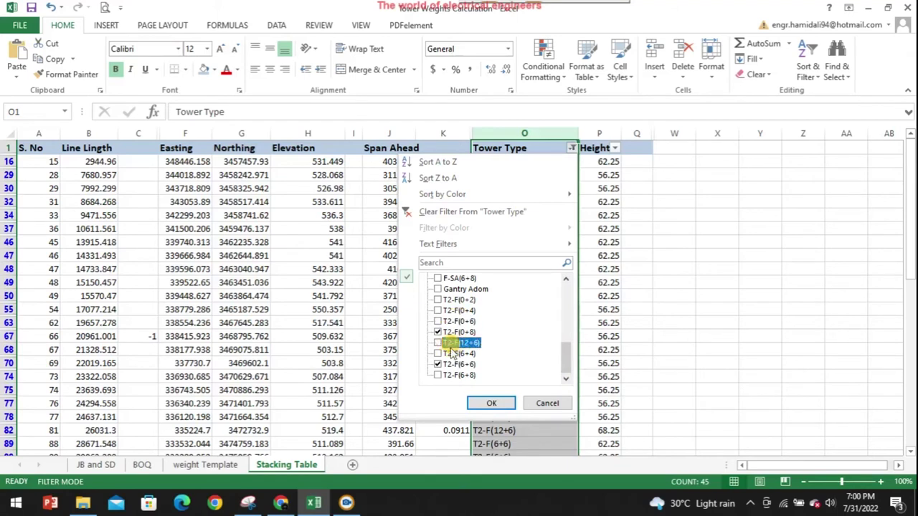
left_click(457, 364)
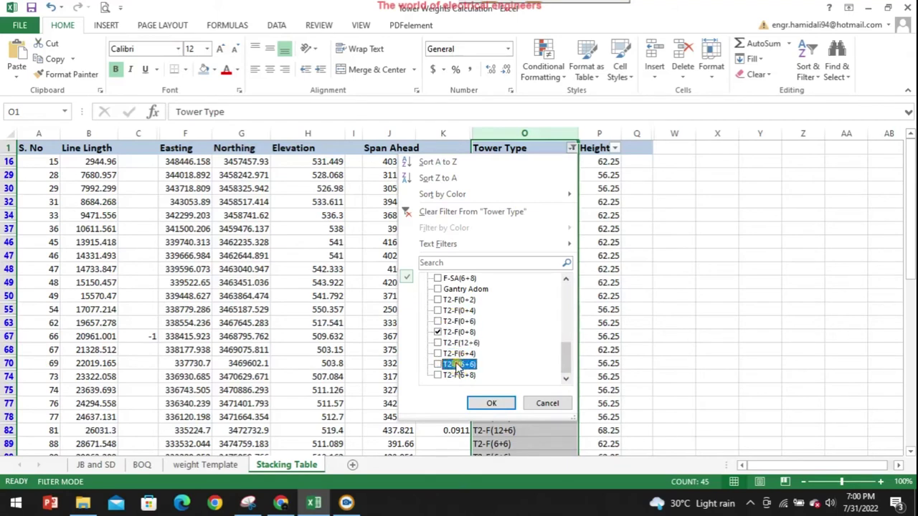
left_click(455, 375)
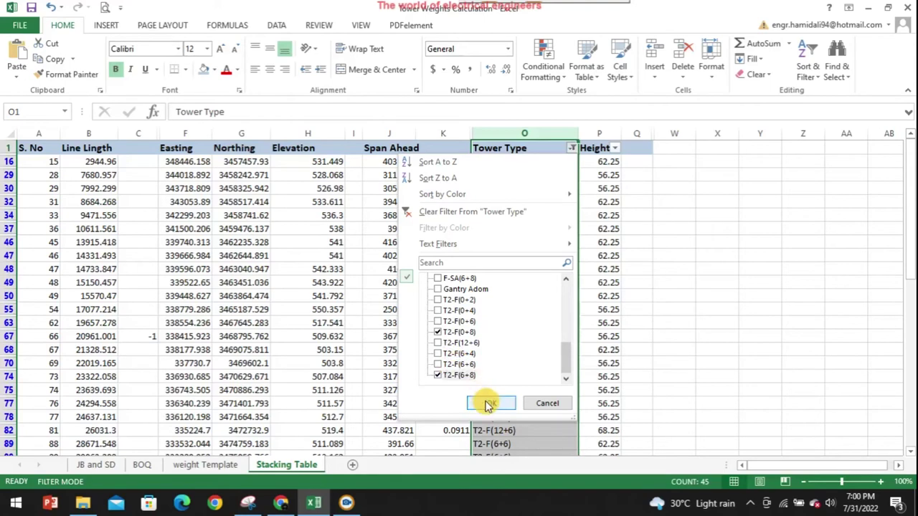
left_click(487, 403)
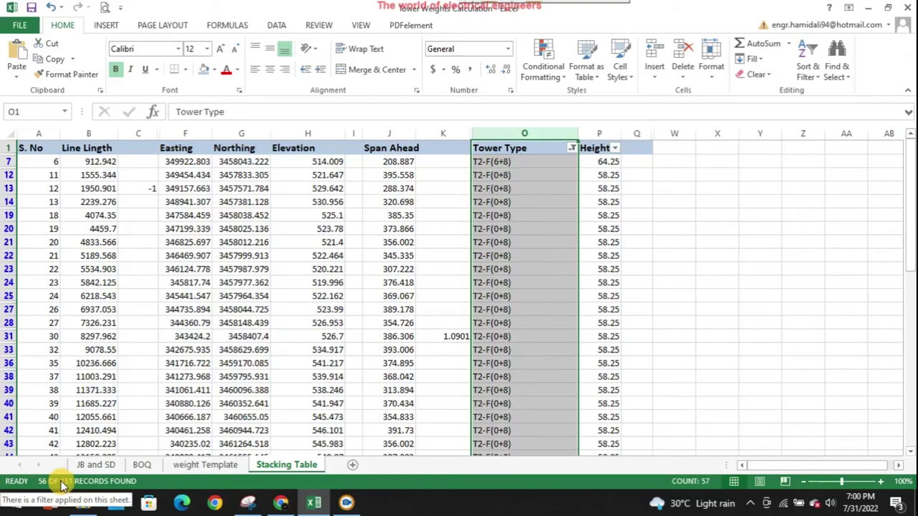
Enter 56 in B12 of weight Template as the +8m Leg Extension count.
left_click(210, 466)
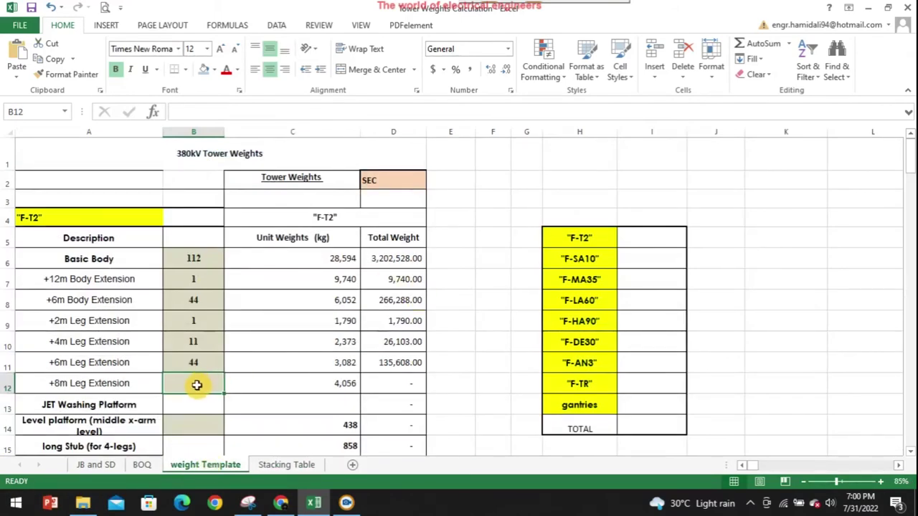
type("56")
key("Return")
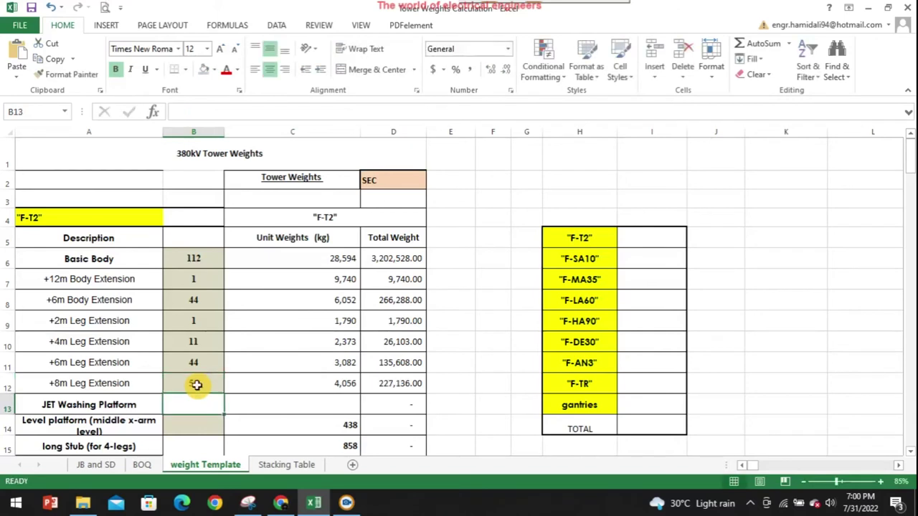
left_click(62, 427)
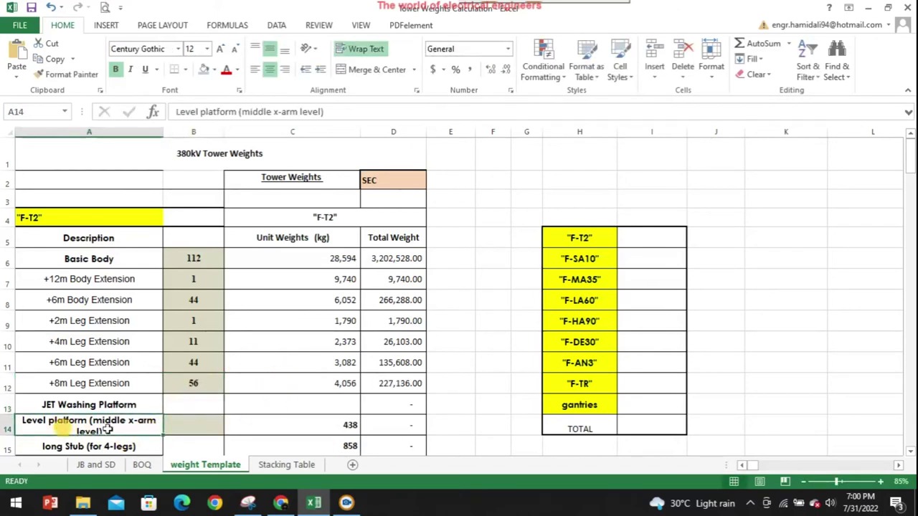
Re-include every T2-F tower type in the Stacking Table's Tower Type filter.
left_click(191, 419)
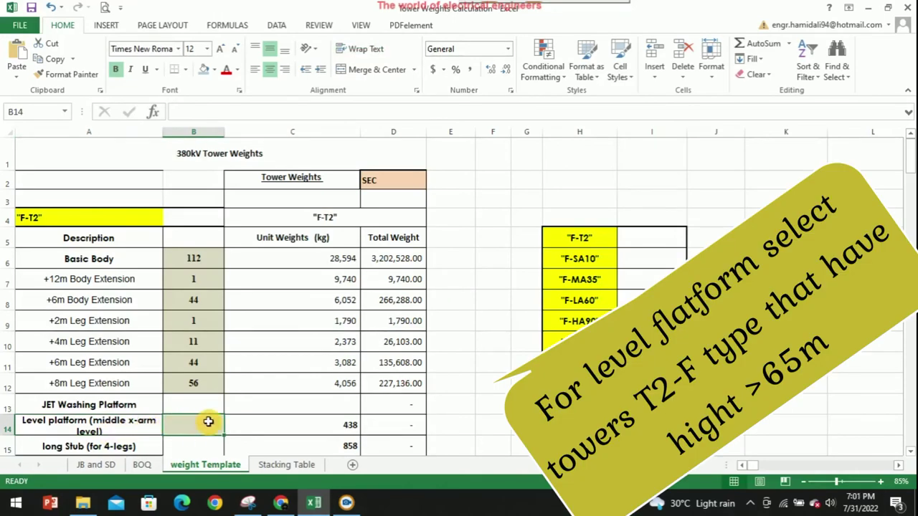
left_click(273, 466)
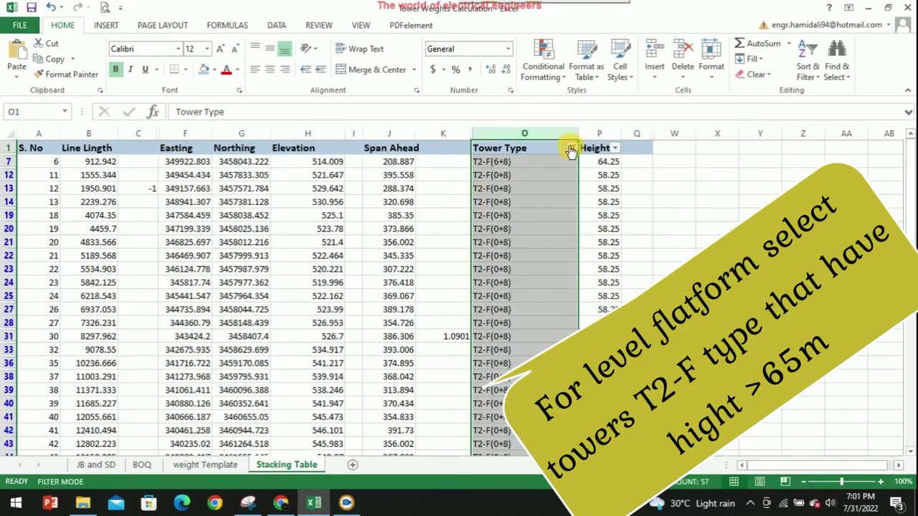
left_click(572, 148)
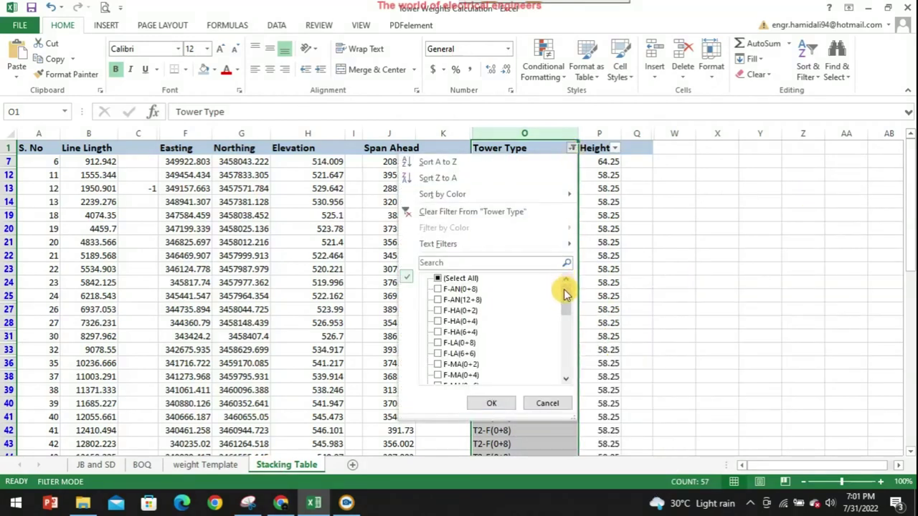
left_click_drag(564, 289, 564, 352)
left_click(455, 366)
left_click(457, 354)
left_click(459, 343)
left_click(459, 321)
left_click(460, 310)
left_click(459, 300)
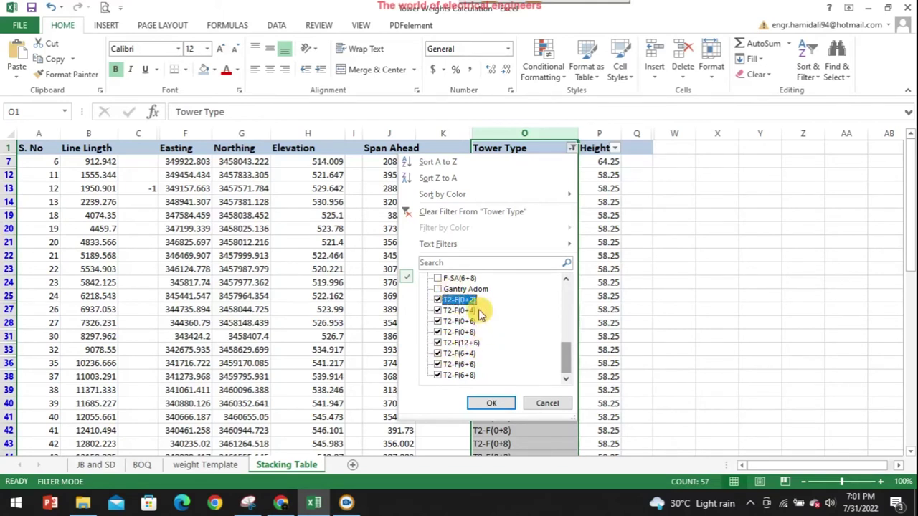
left_click(491, 404)
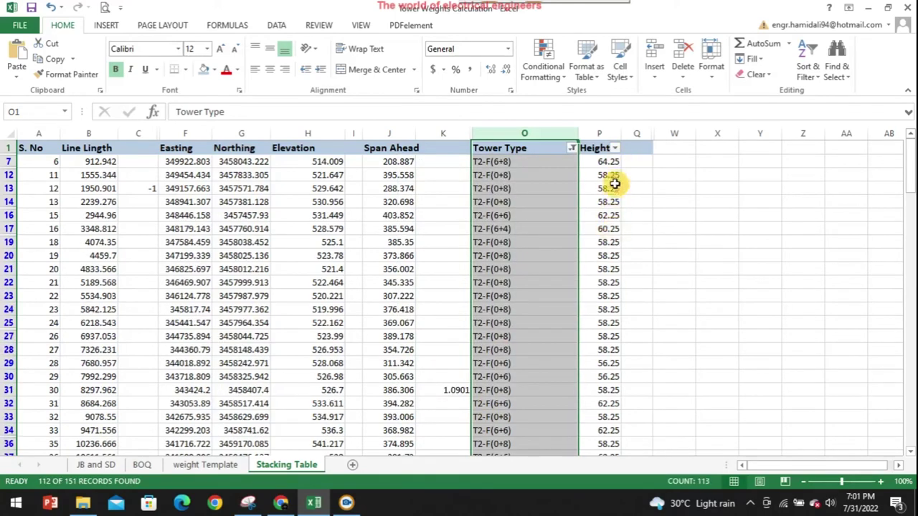
Filter Height to only 68.25, leaving the single T2-F(12+6) tower.
left_click(615, 149)
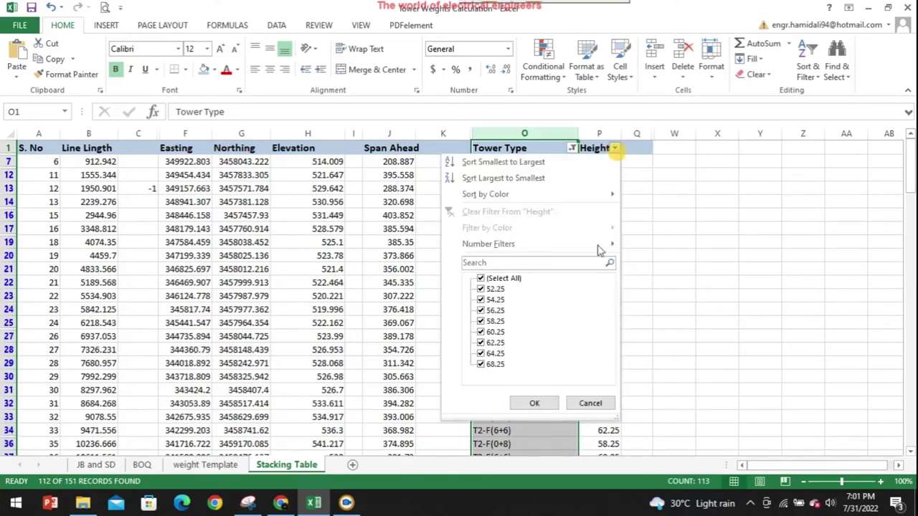
left_click(493, 280)
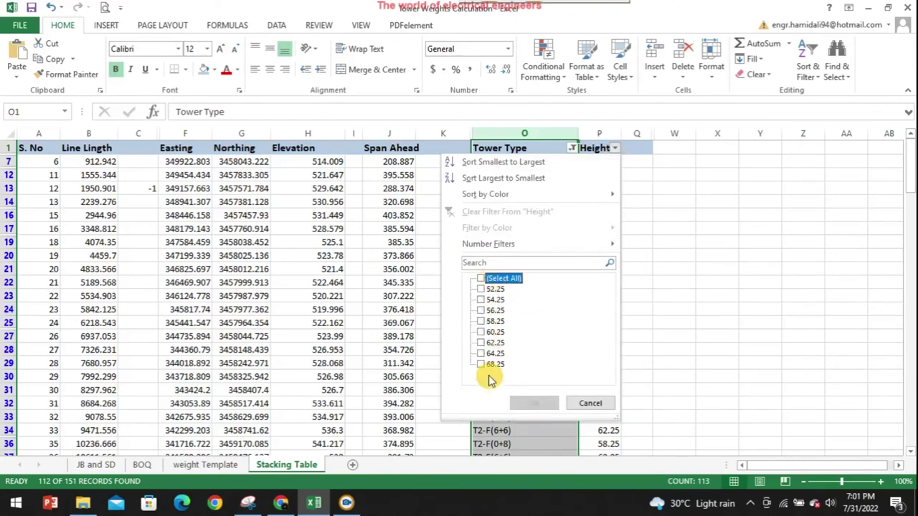
left_click(495, 366)
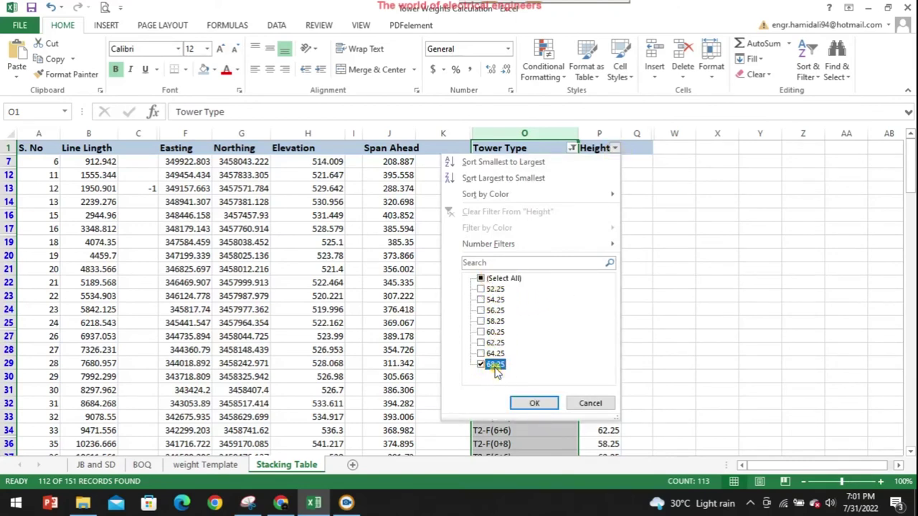
left_click(528, 400)
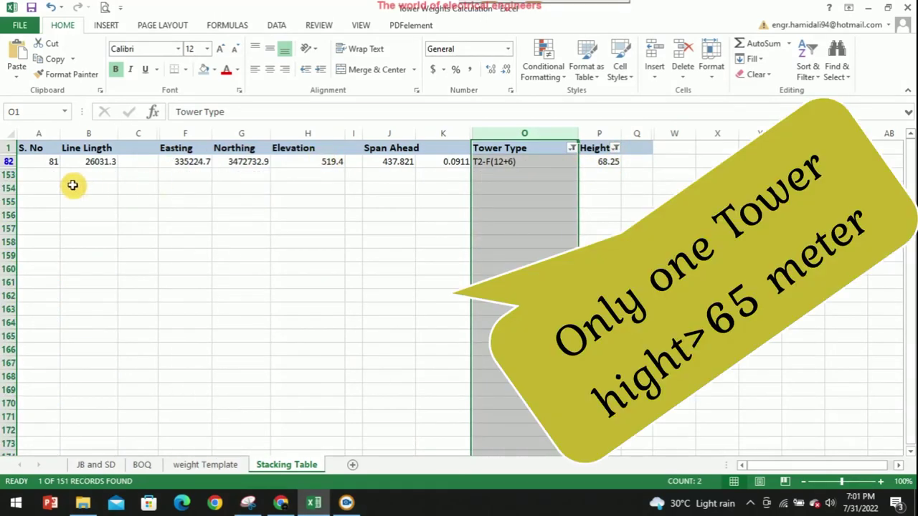
left_click(215, 464)
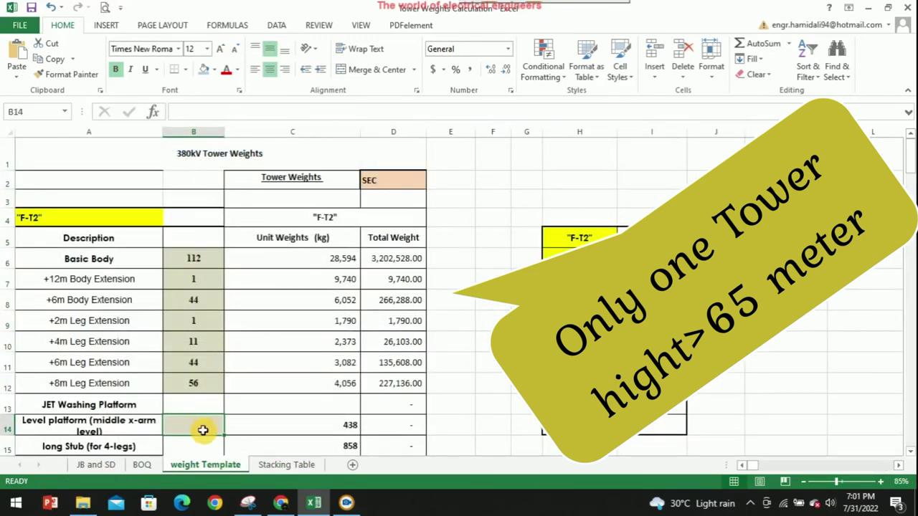
Enter 1 in B14 as the level platform count.
type("1")
left_click(246, 430)
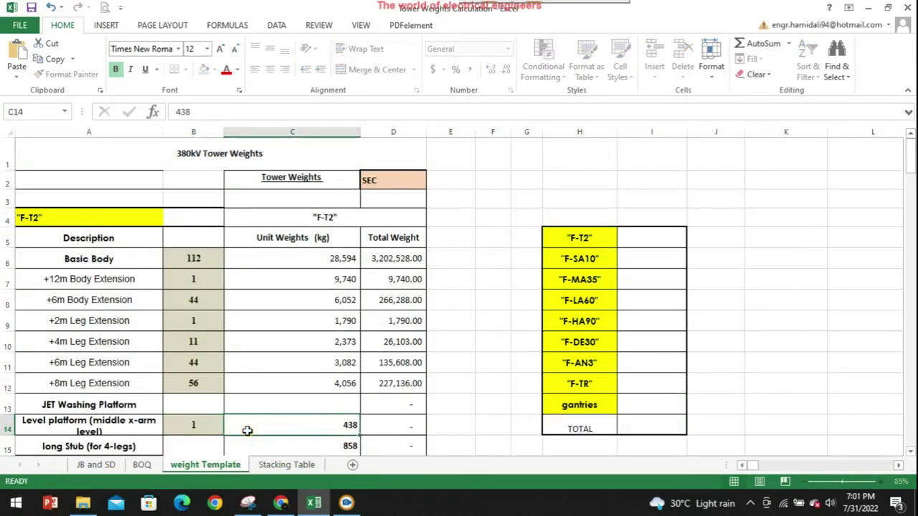
key("Down")
key("Down")
key("Down")
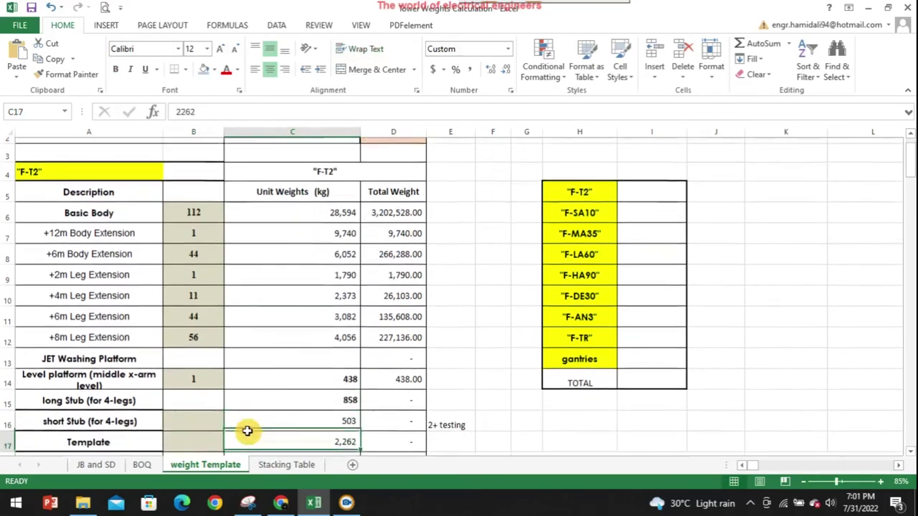
key("Down")
key("Down")
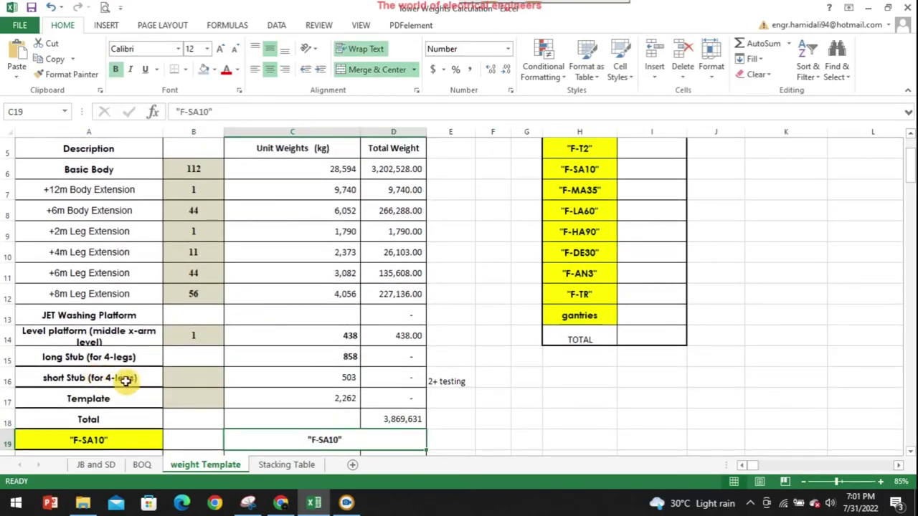
Enter =112+2 (114) short stubs in B16 and 8 templates in B17.
left_click(205, 375)
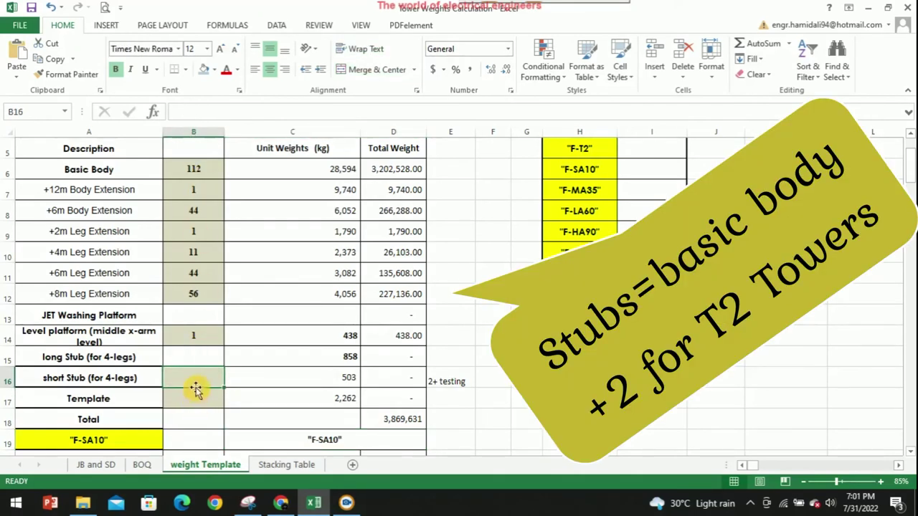
type("112")
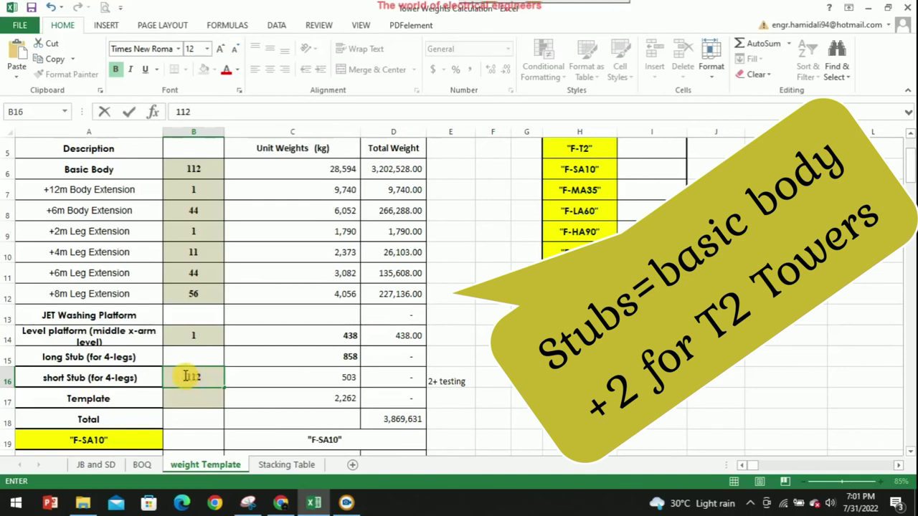
left_click(186, 376)
type("=")
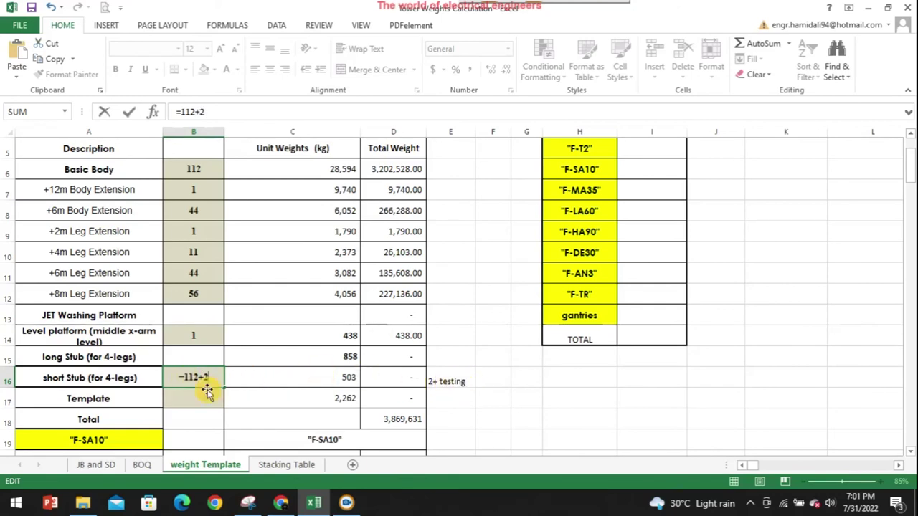
key("Return")
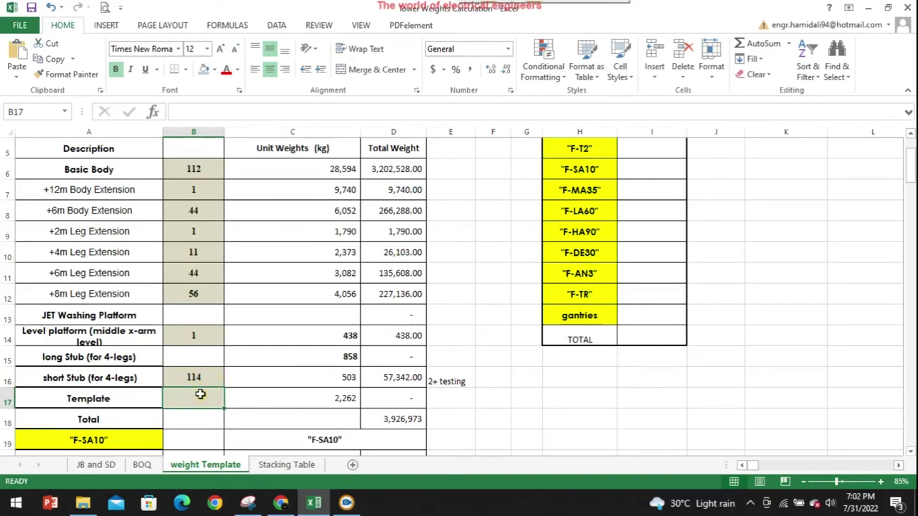
type("8")
key("Return")
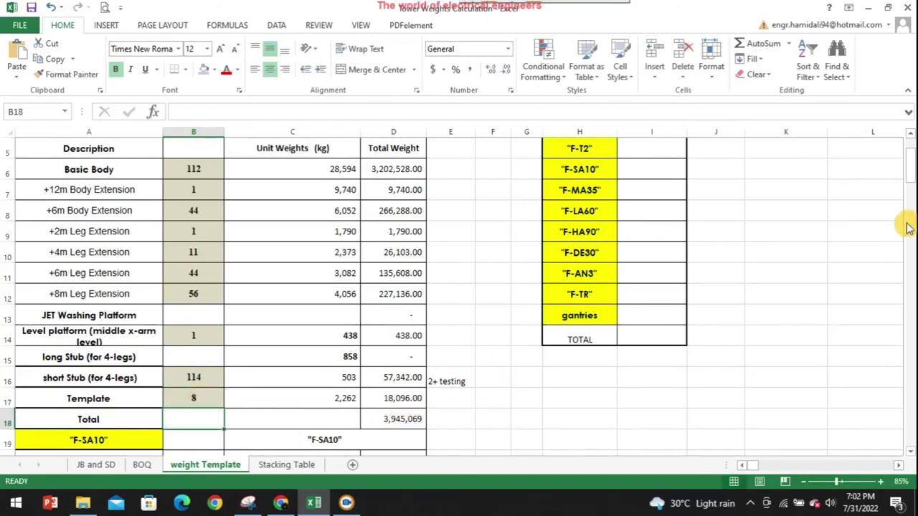
left_click_drag(909, 170, 910, 197)
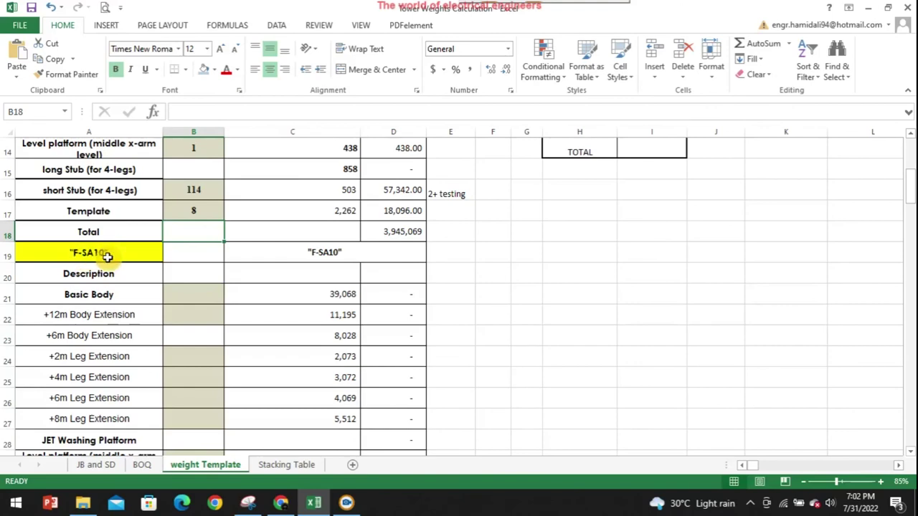
Reset the Stacking Table's Height filter to Select All.
left_click(278, 465)
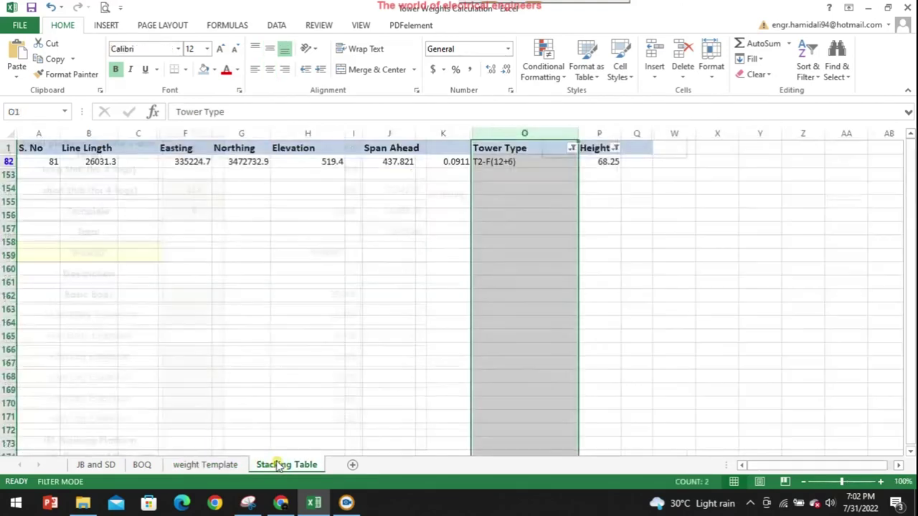
left_click(573, 150)
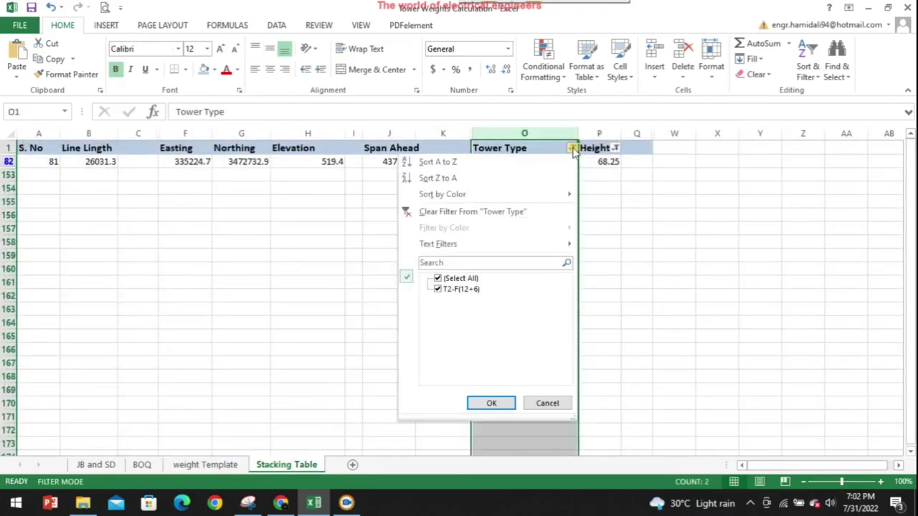
left_click(615, 149)
left_click(615, 148)
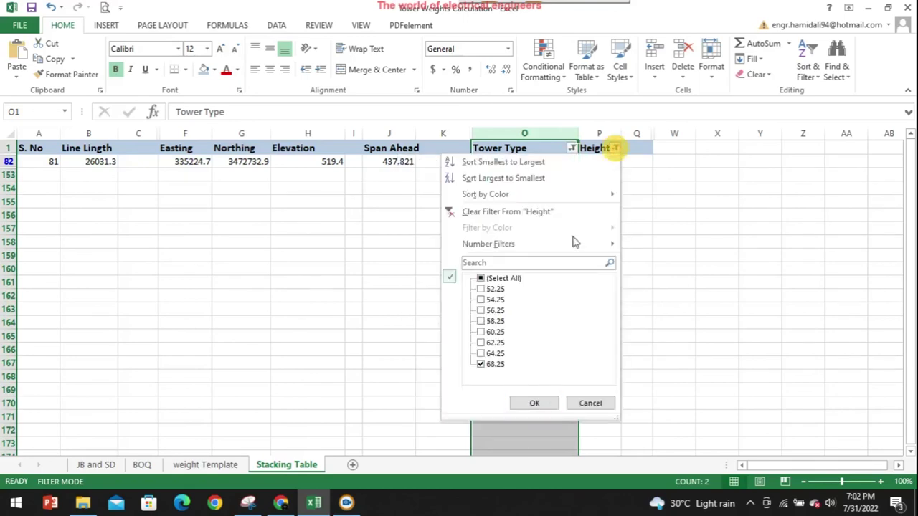
left_click(515, 282)
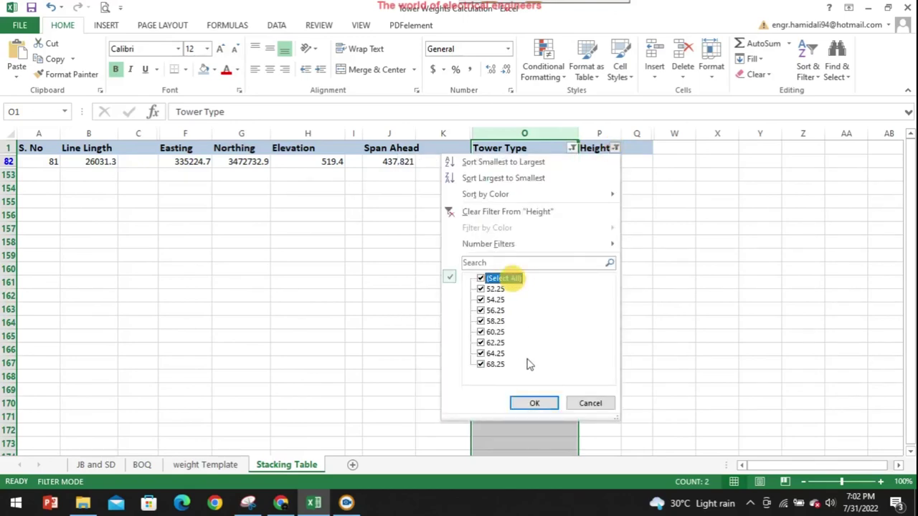
left_click(534, 403)
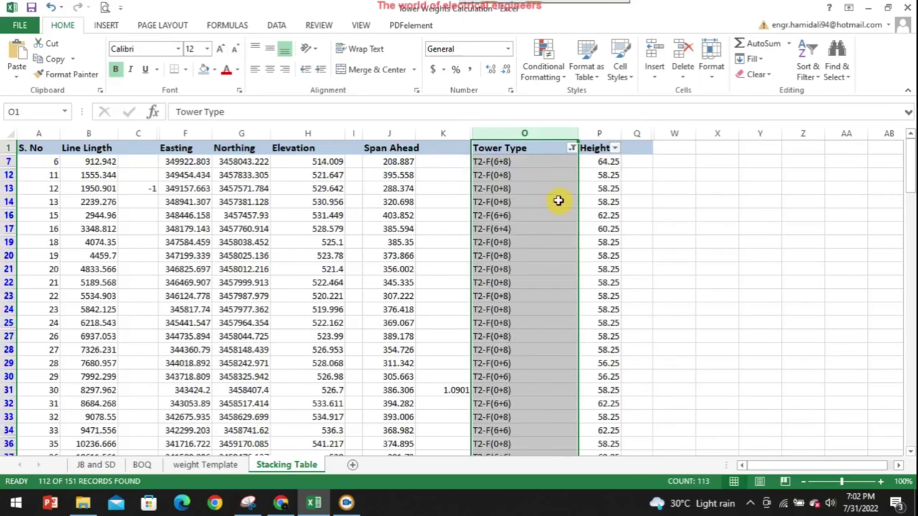
Filter Tower Type to only the F-SA types, including F-SA(6+8) and F-SA(0+8), finding 6 records.
left_click(573, 149)
left_click(471, 283)
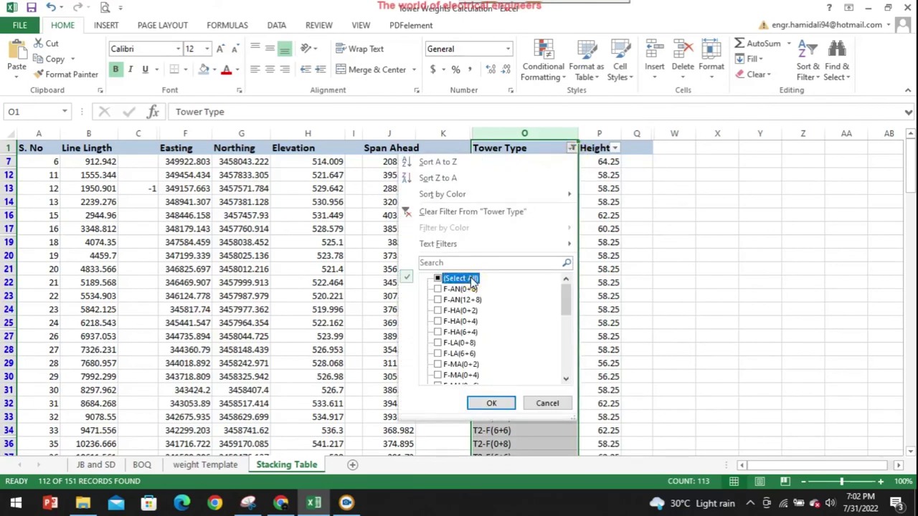
left_click(473, 282)
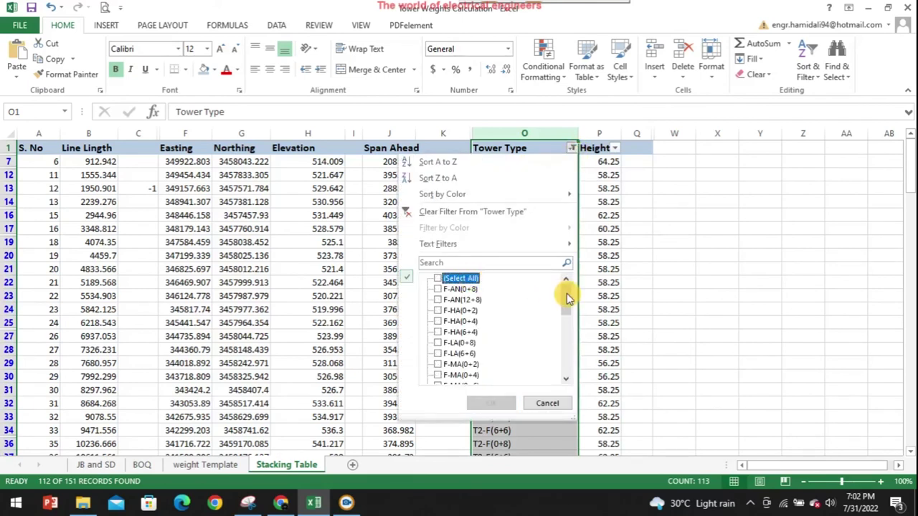
mouse_move(565, 298)
left_mouse_down()
mouse_move(563, 372)
mouse_move(562, 346)
left_mouse_up()
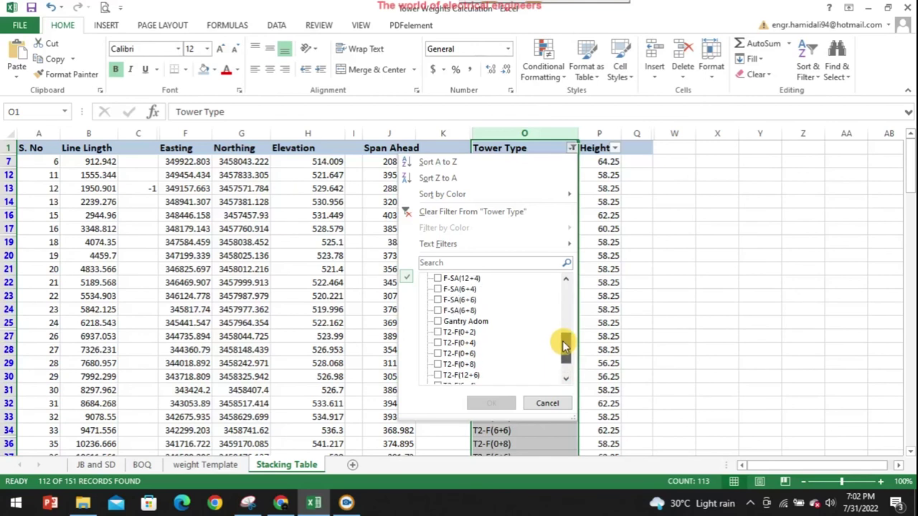
left_click(456, 311)
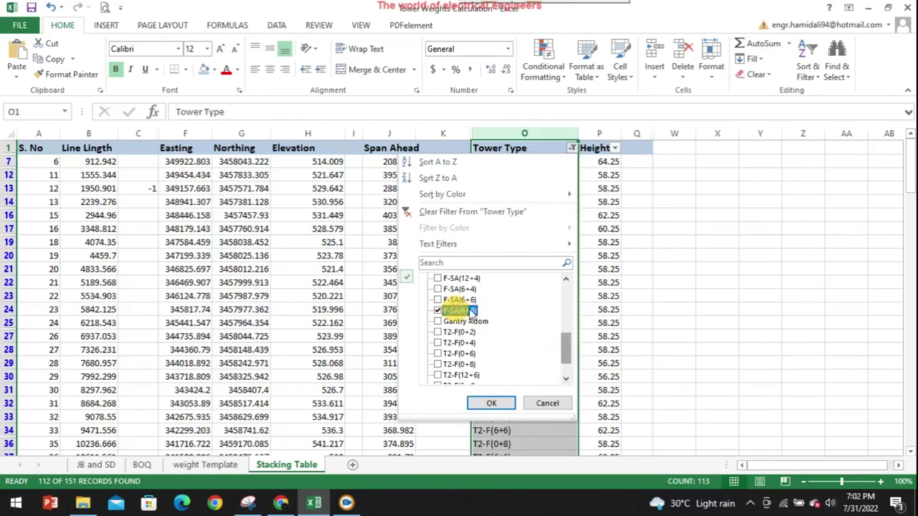
left_click(456, 299)
left_click(459, 289)
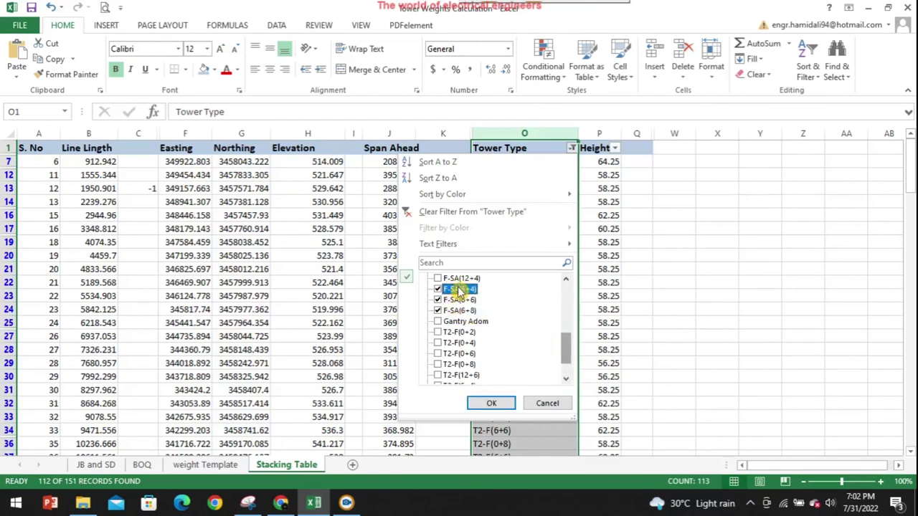
left_click(566, 279)
left_click(565, 280)
left_click(566, 279)
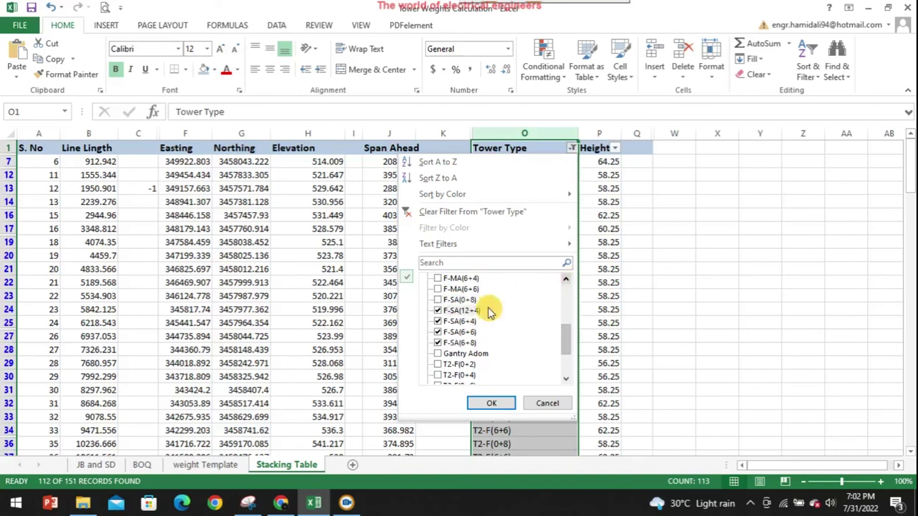
left_click(451, 299)
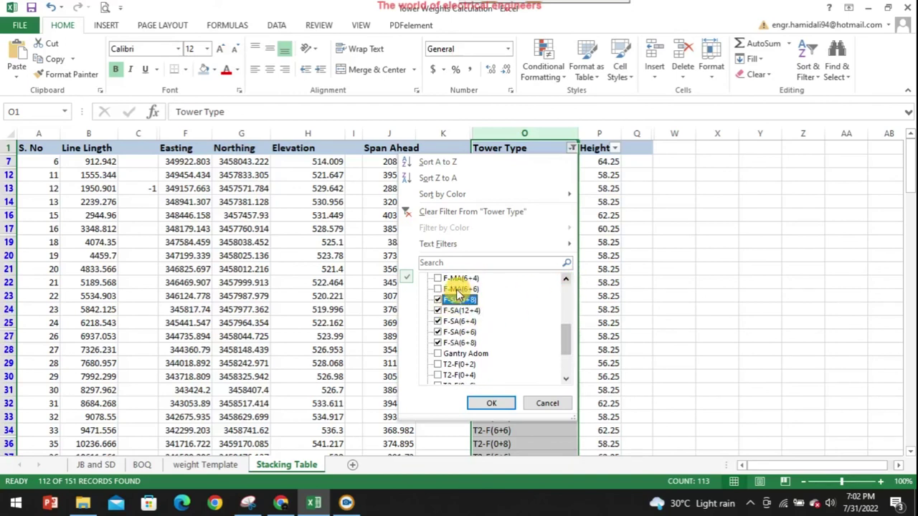
left_click(566, 283)
left_click(567, 283)
left_click(566, 283)
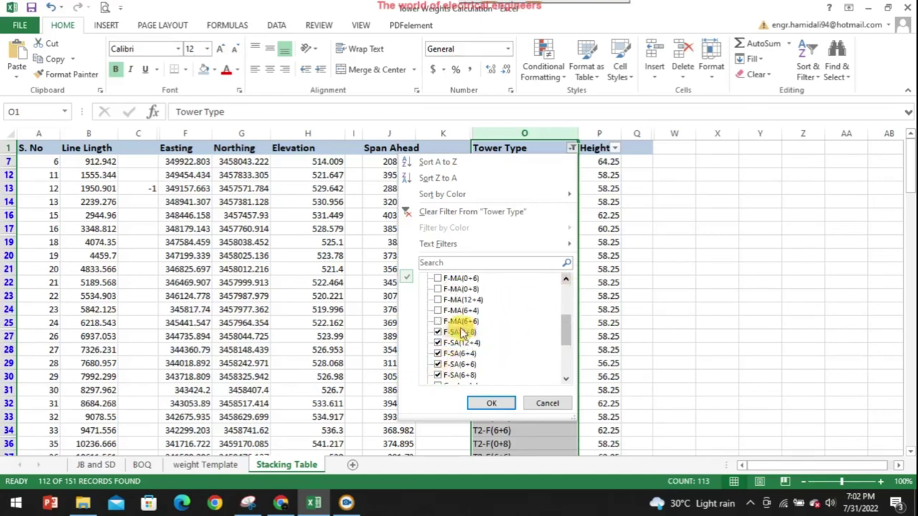
left_click(492, 403)
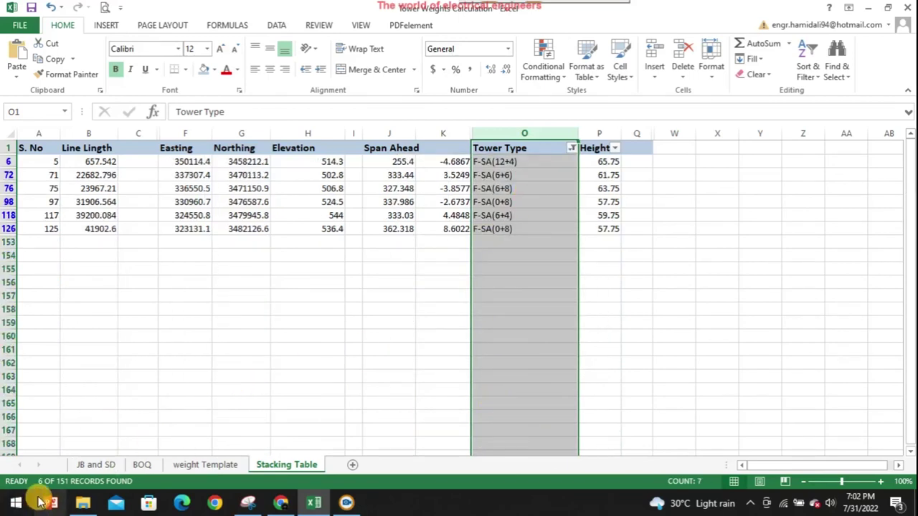
left_click(208, 465)
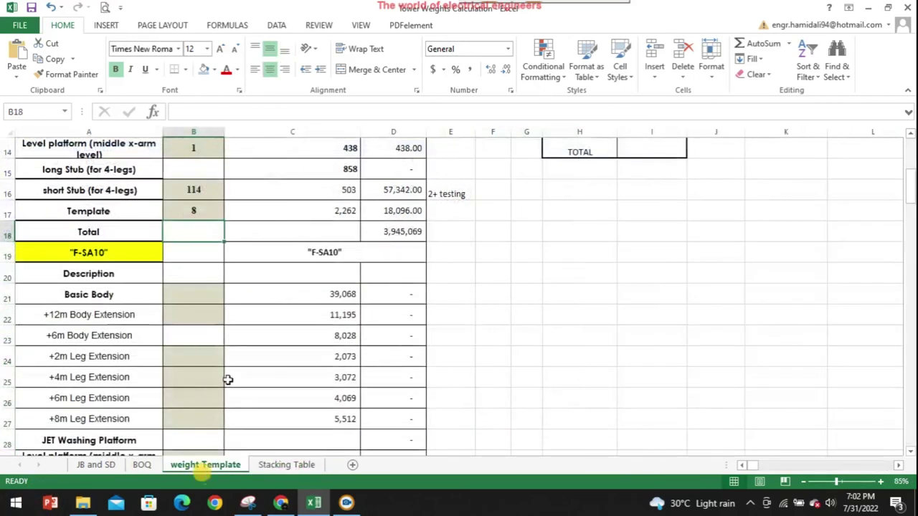
Enter 6 in B21 for F-SA10 Basic Body, totalling 234,408.00 kg.
left_click(182, 295)
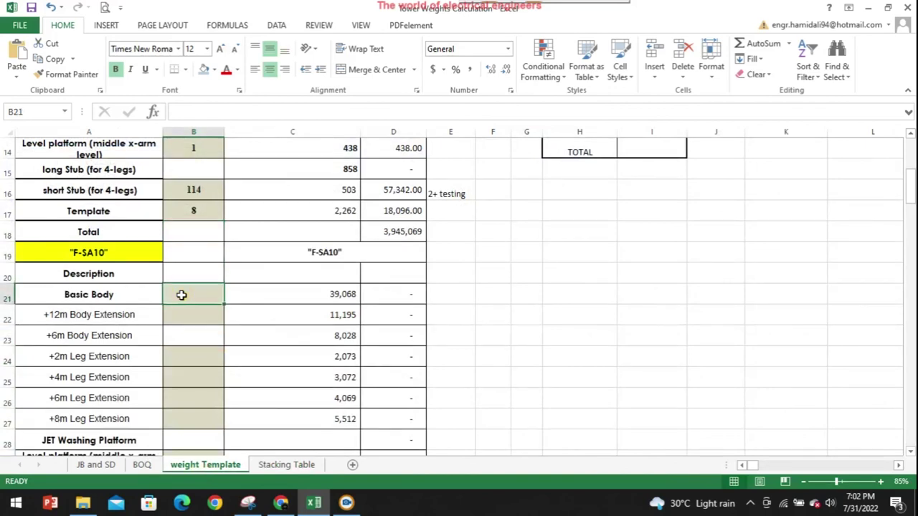
type("6")
key("Return")
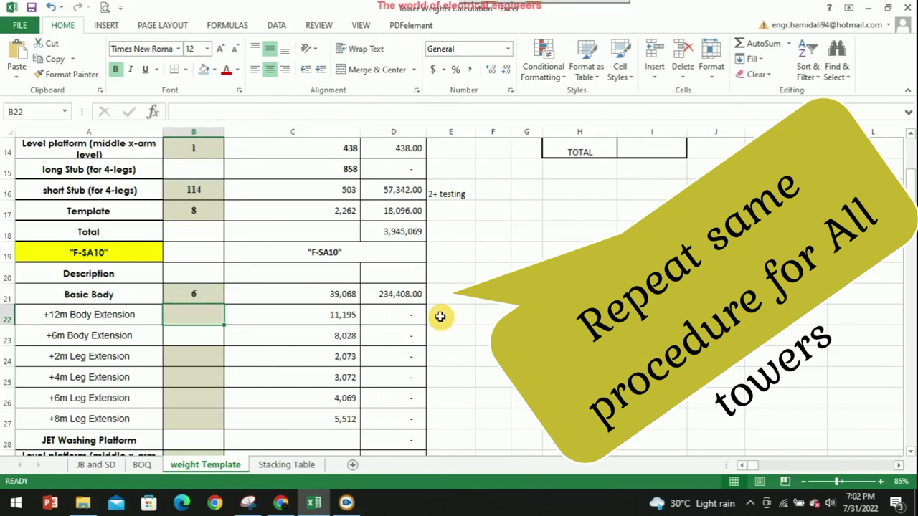
mouse_move(521, 5)
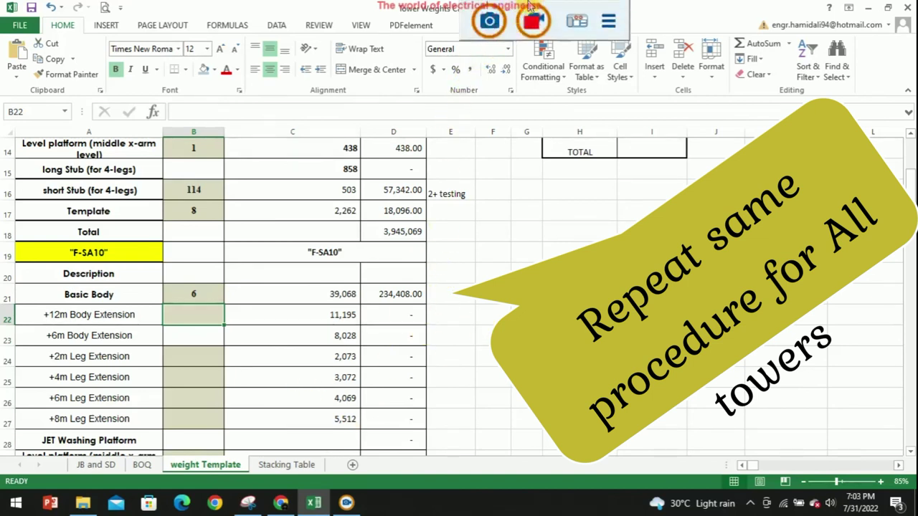